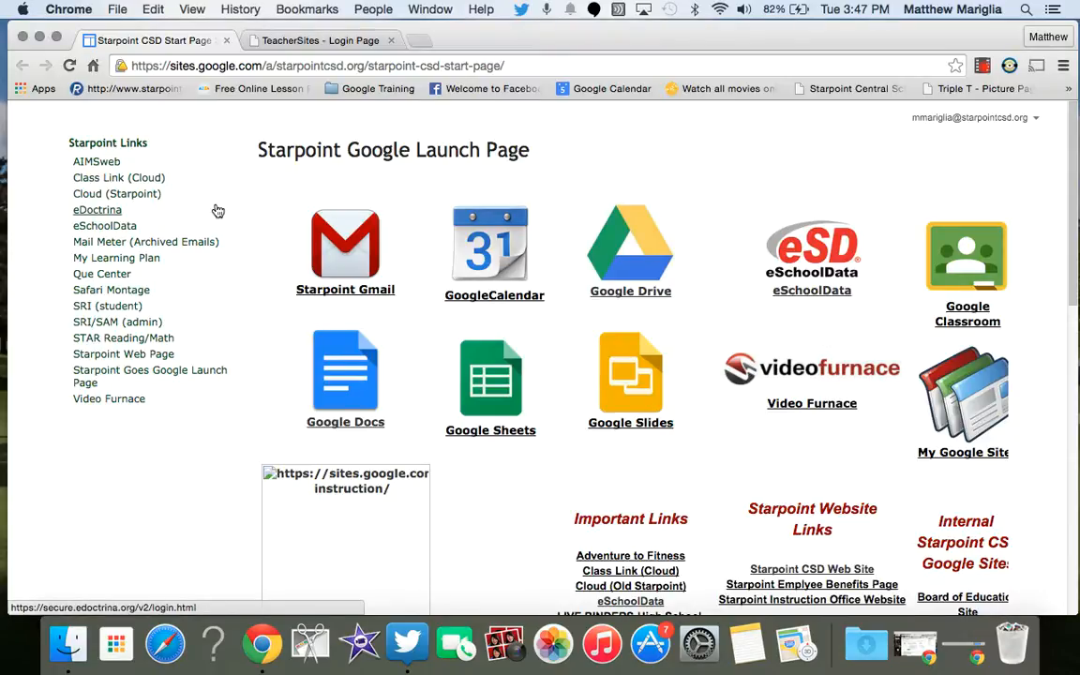
left_click(339, 43)
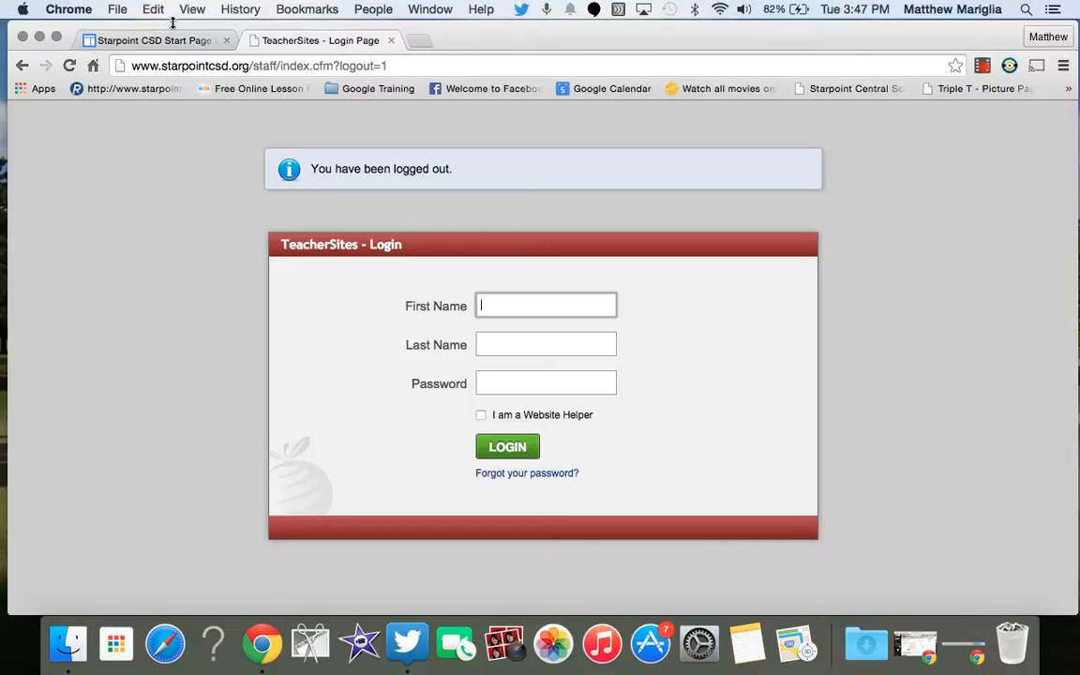
left_click(150, 41)
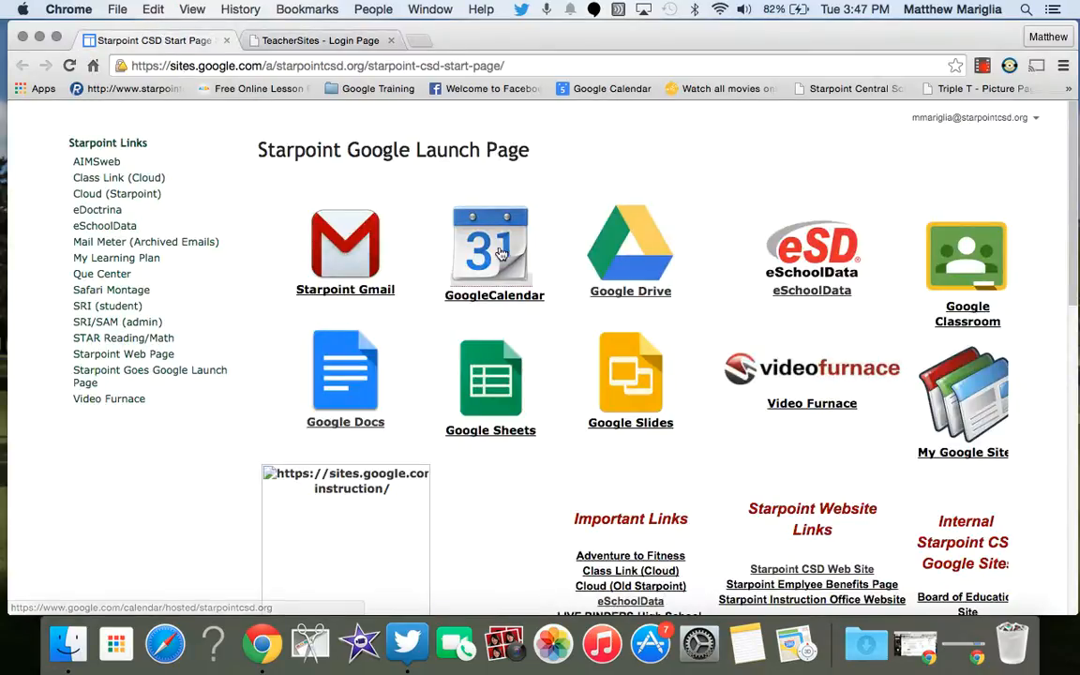
left_click(627, 245)
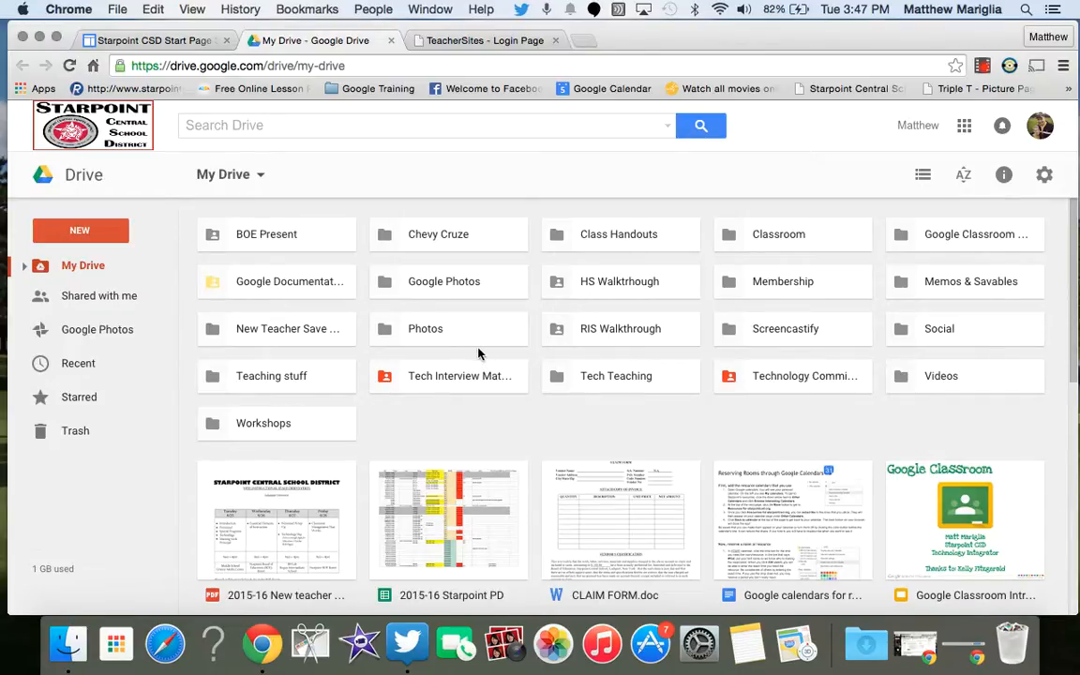
left_click(391, 40)
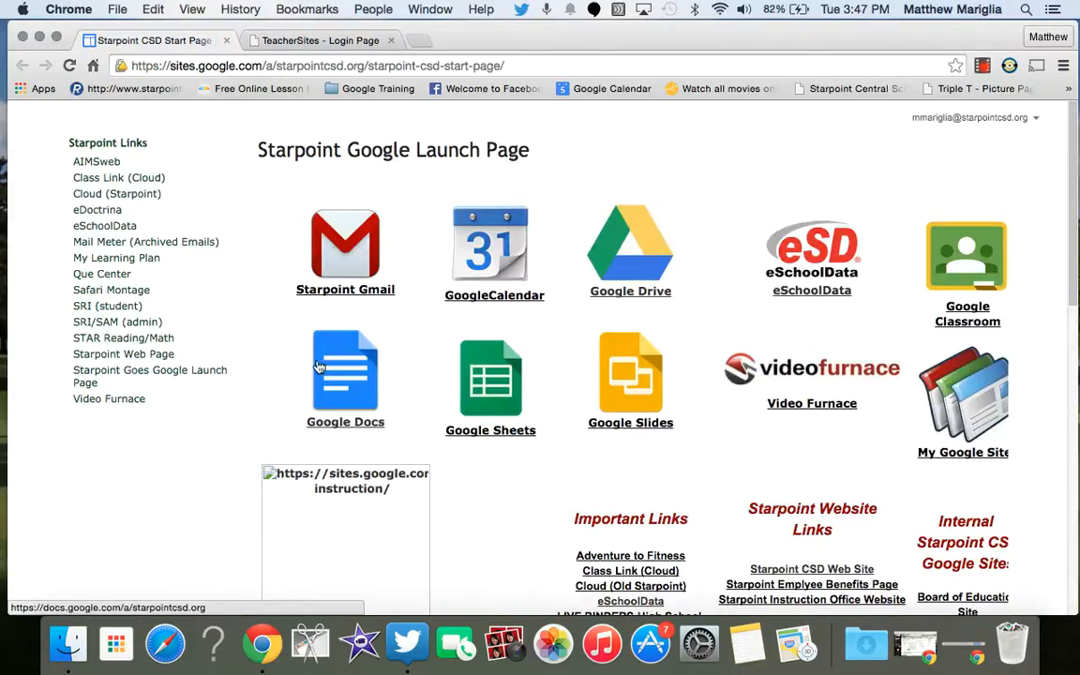
Step: Open Google Docs from the Starpoint launch page and bring up the "Student Expecs NEW" document
left_click(345, 375)
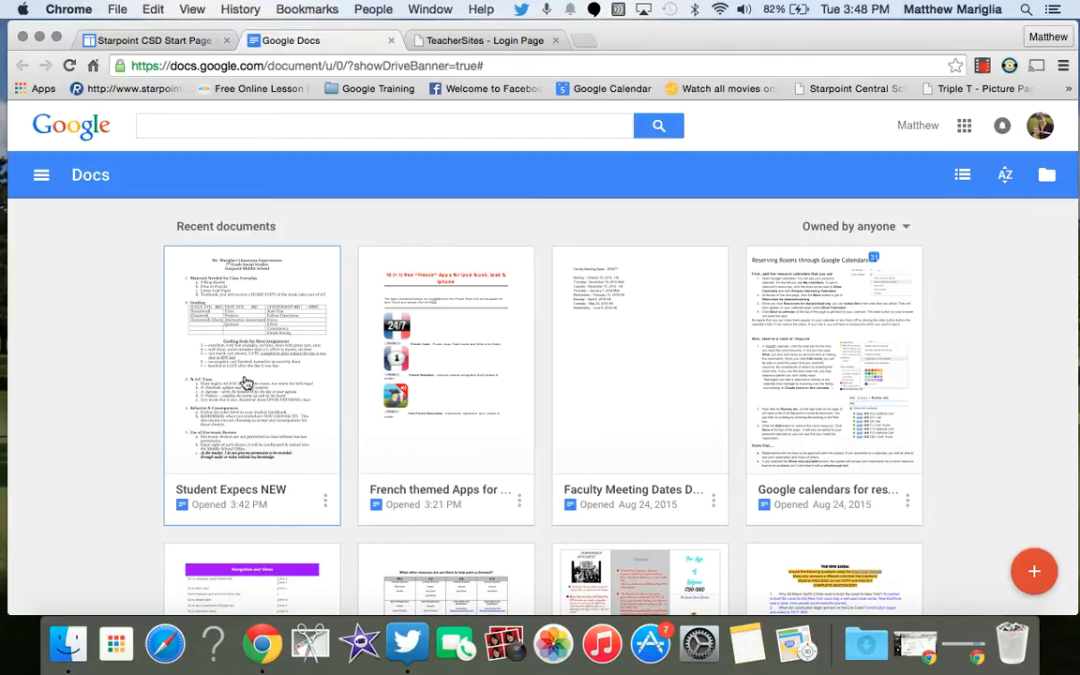
left_click(246, 382)
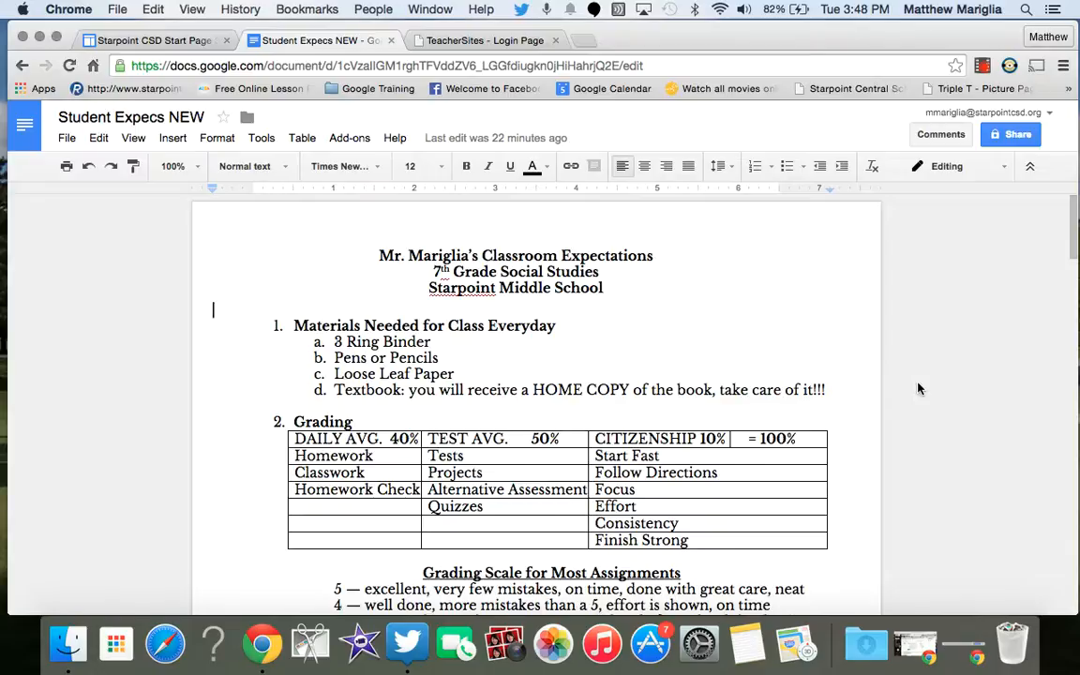
scroll(919, 388, "down", 5)
scroll(918, 388, "up", 4)
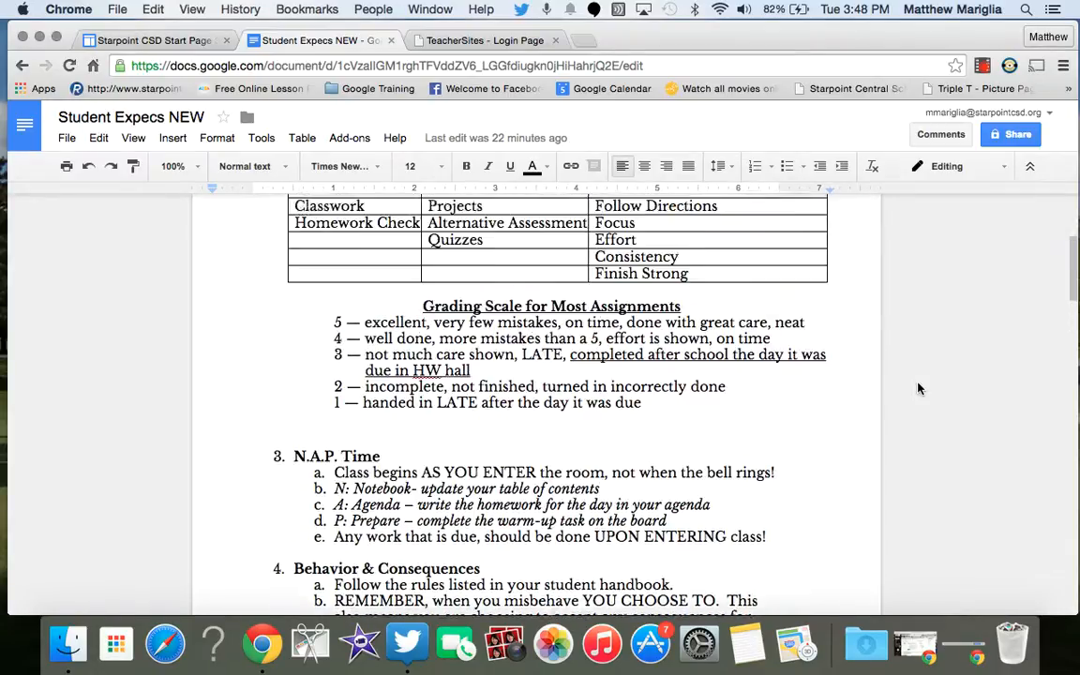
scroll(708, 339, "up", 2)
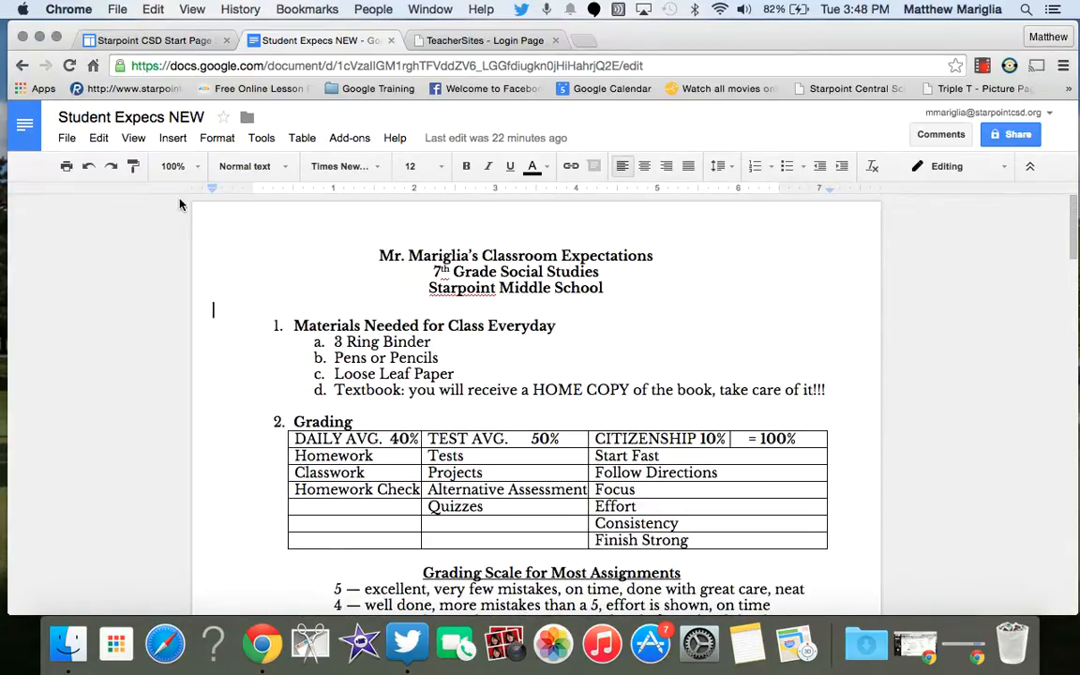
Step: Open the document's Publish to the web settings and stop its existing publication
left_click(66, 137)
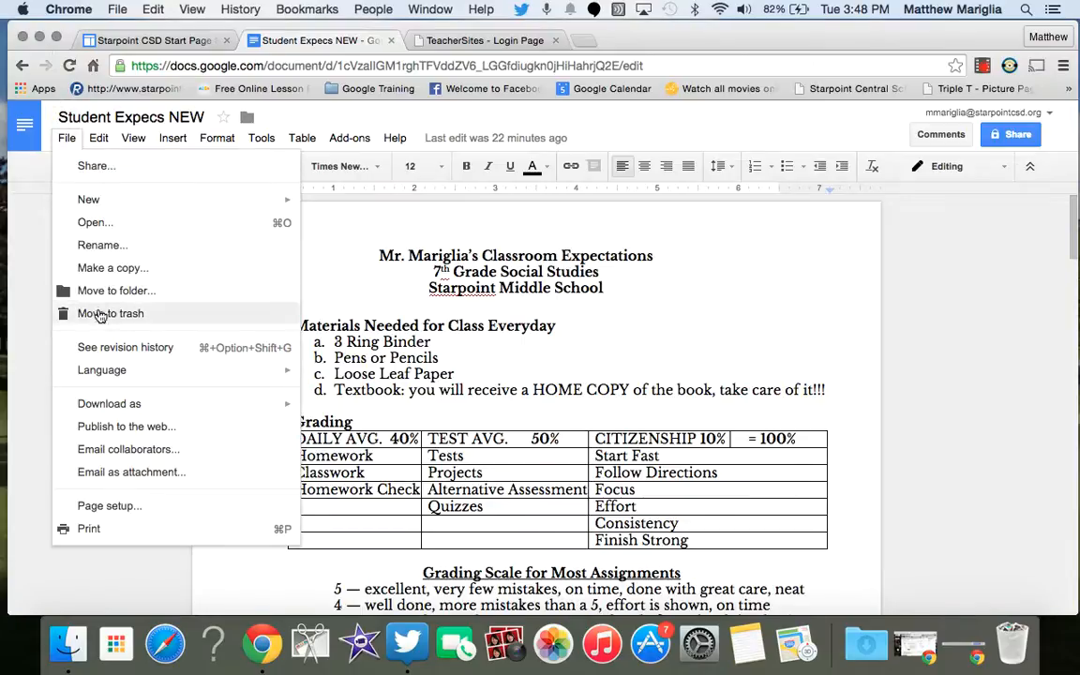
left_click(119, 426)
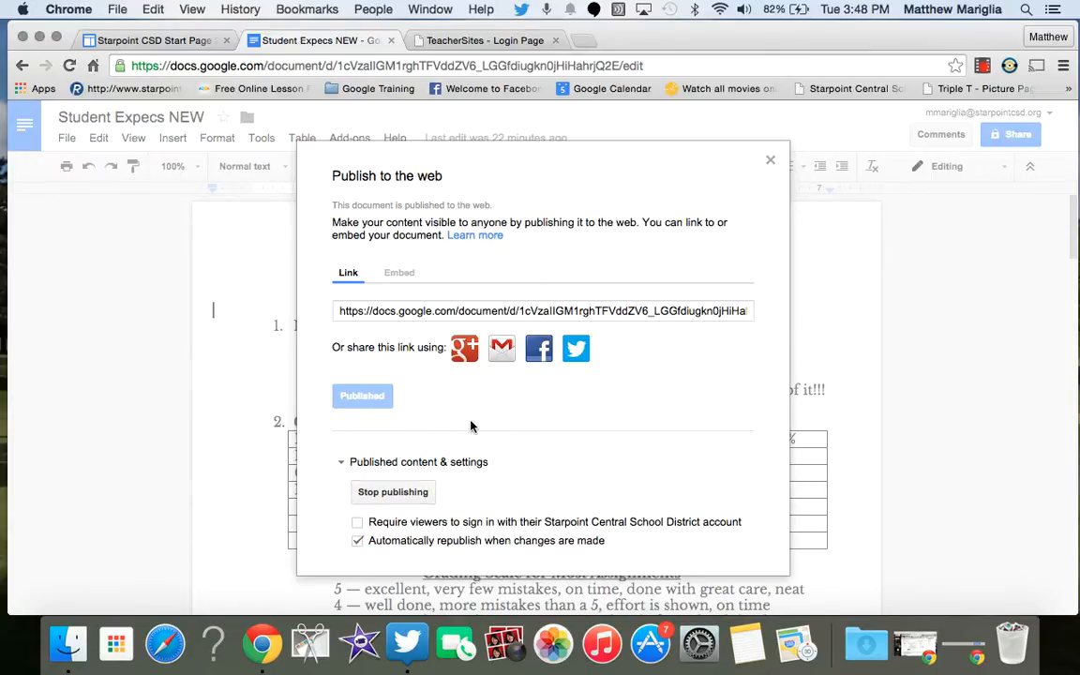
left_click(395, 496)
left_click(651, 244)
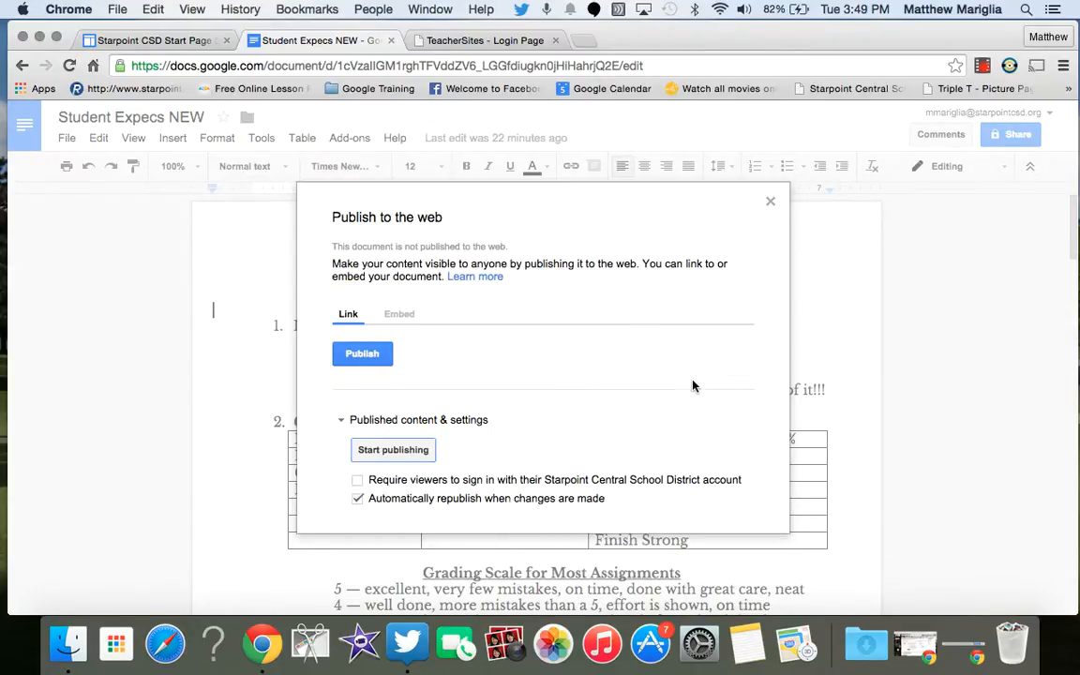
Step: Publish the document to the web again and display its Embed code
left_click(406, 316)
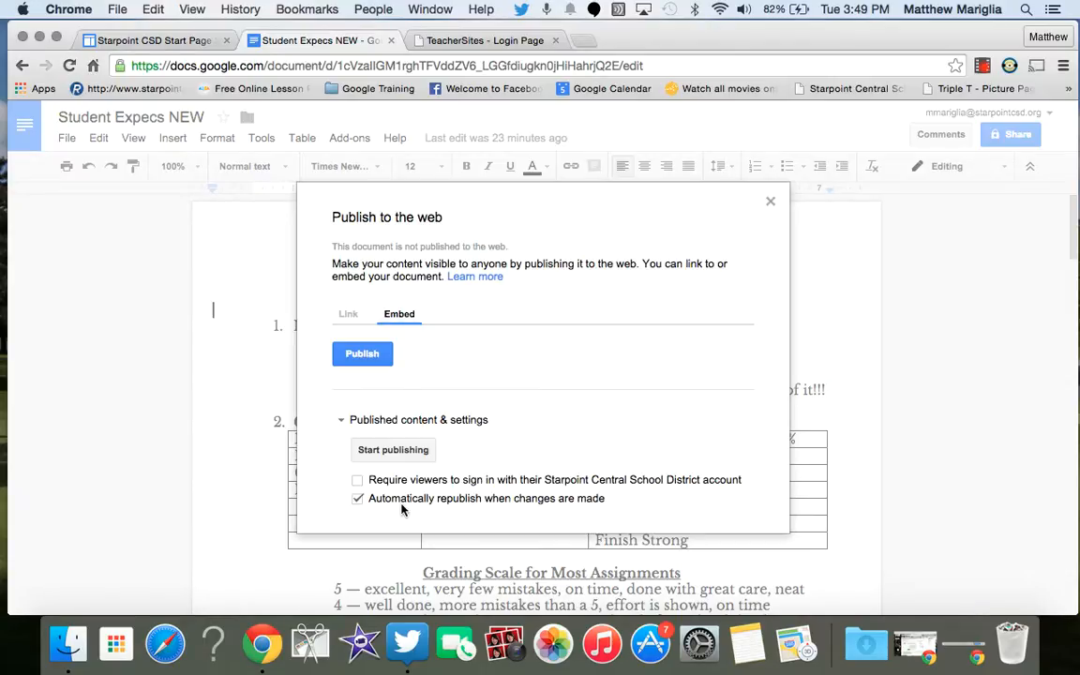
left_click(393, 451)
left_click(665, 241)
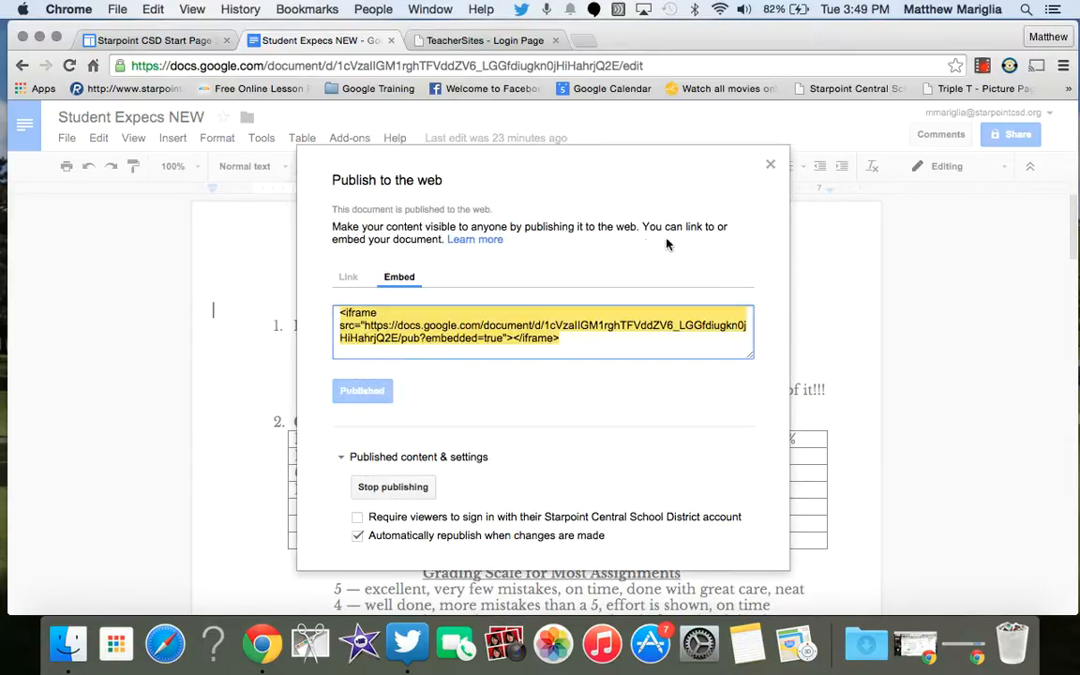
left_click(342, 283)
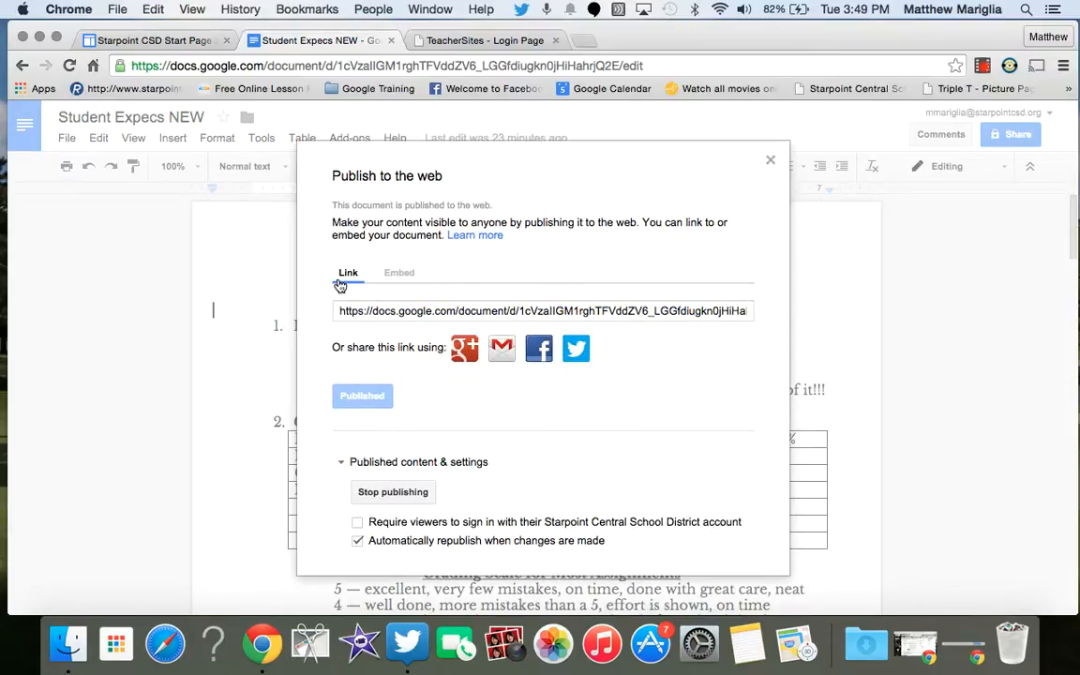
left_click(403, 274)
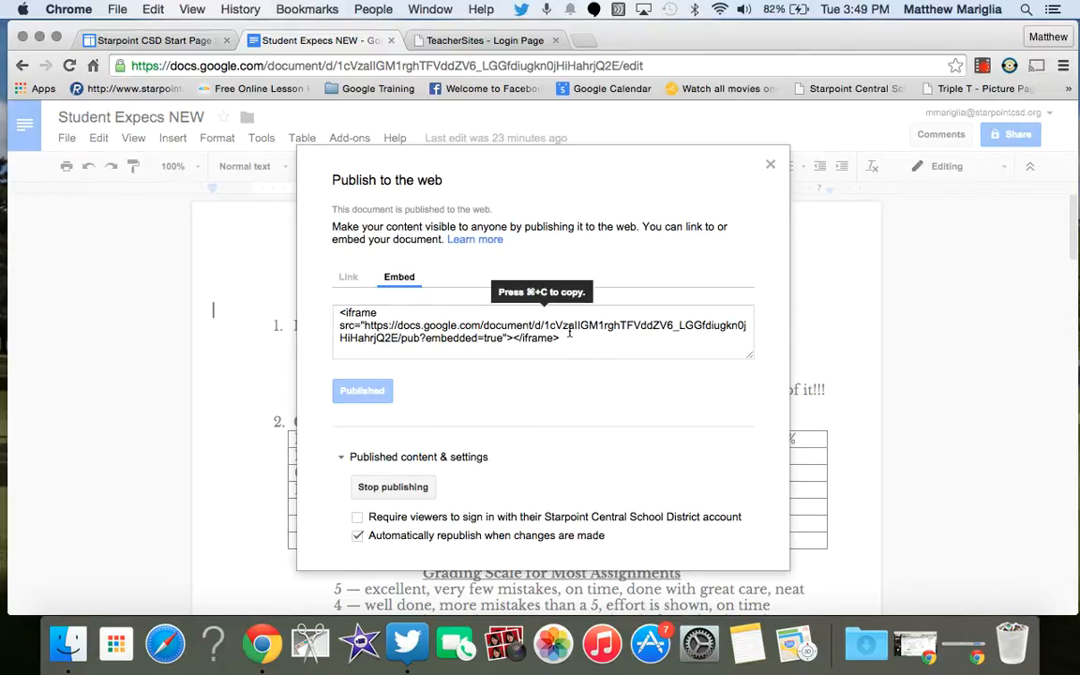
Step: Switch to the TeacherSites login page and sign in with the account's first name, last name and password
left_click(441, 47)
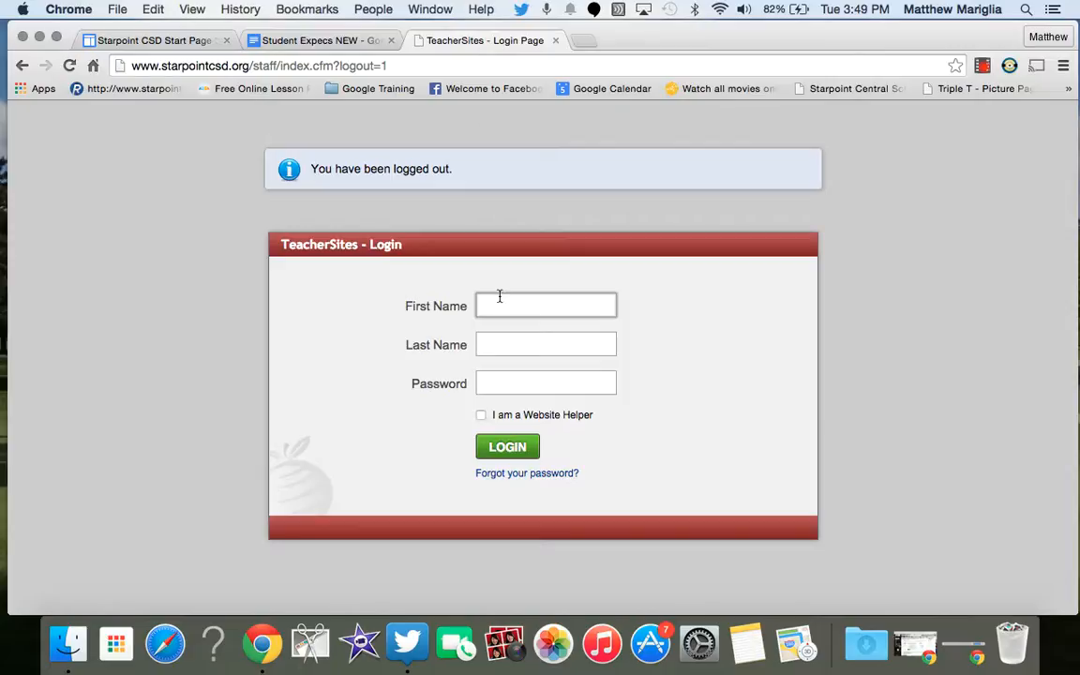
type("tech")
key("Tab")
type("int")
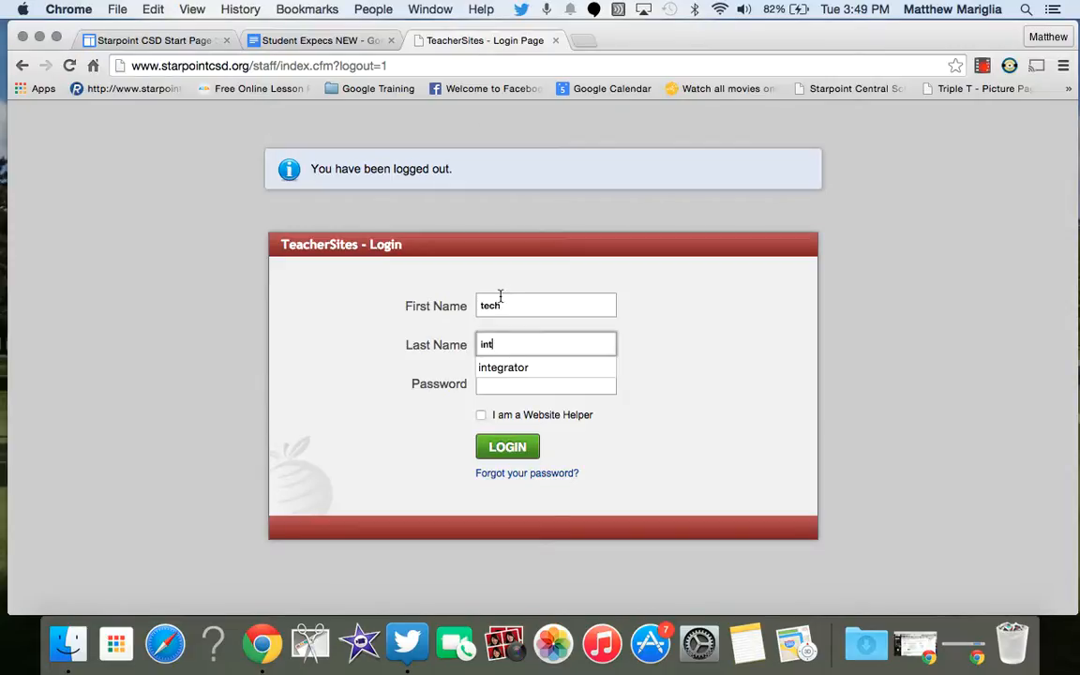
type("egrator")
key("Tab")
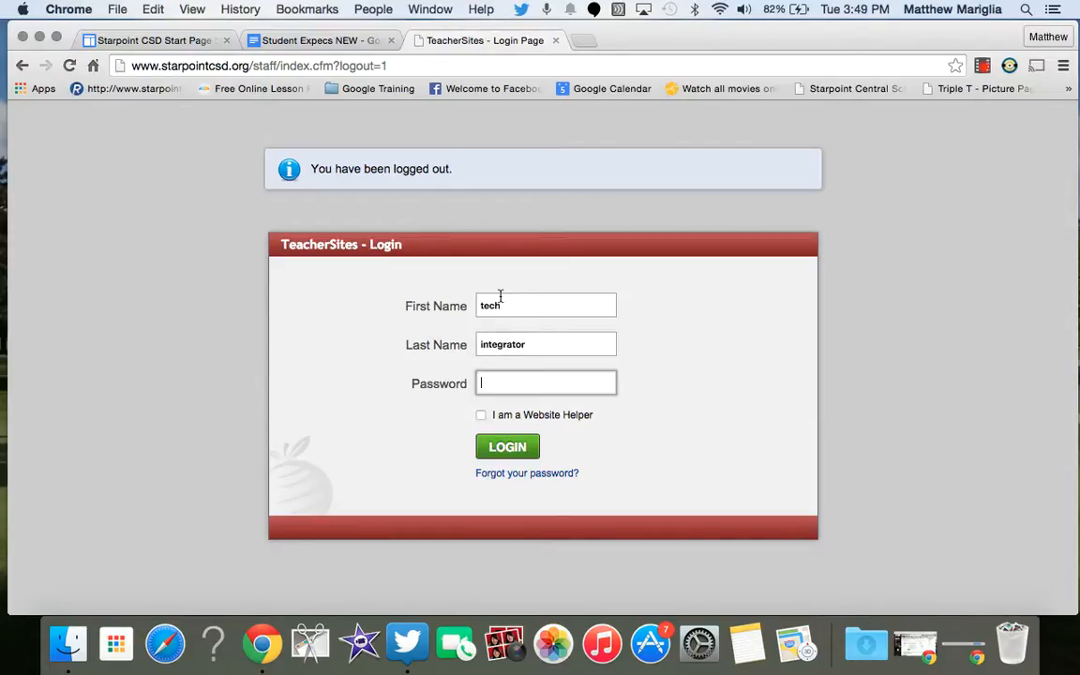
type("••••••••••••••••••")
key("Return")
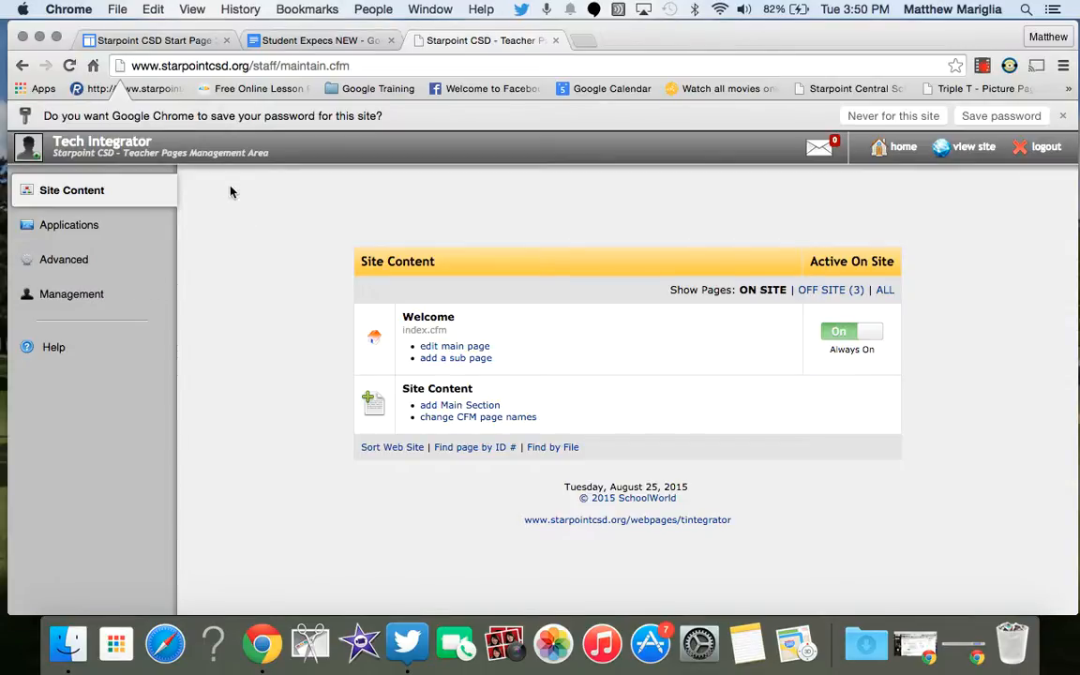
Step: Open the Welcome main page for editing and go to the end of its page text
left_click(424, 347)
scroll(244, 395, "down", 5)
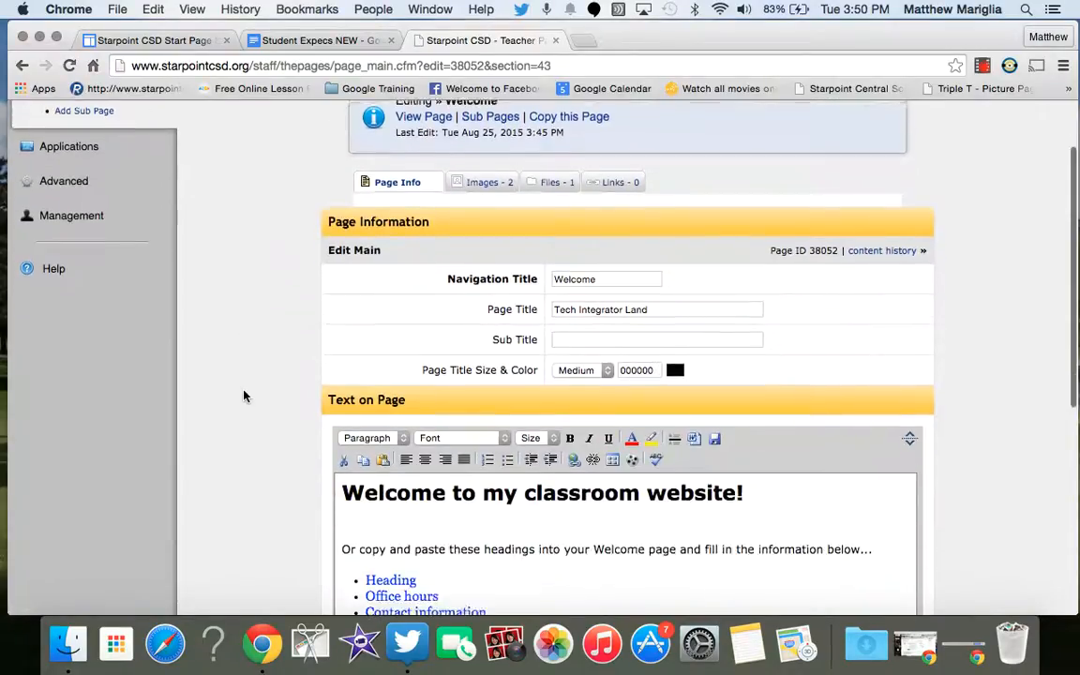
scroll(265, 473, "down", 5)
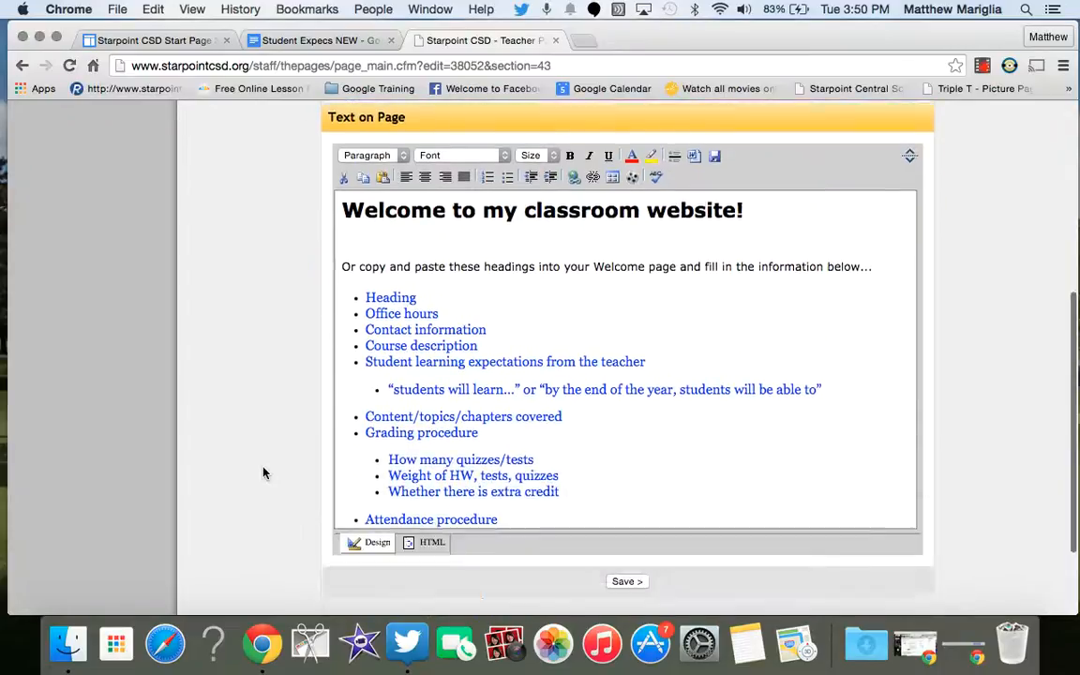
scroll(438, 342, "down", 5)
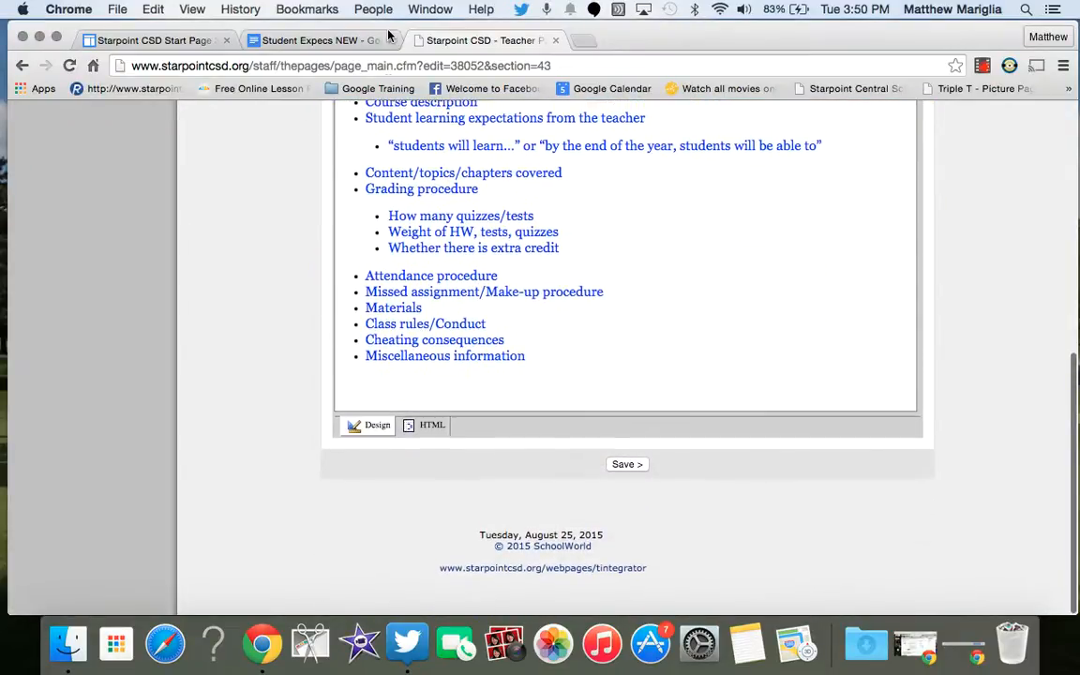
Step: Return to the "Student Expecs NEW" document and copy its full iframe embed code
left_click(320, 38)
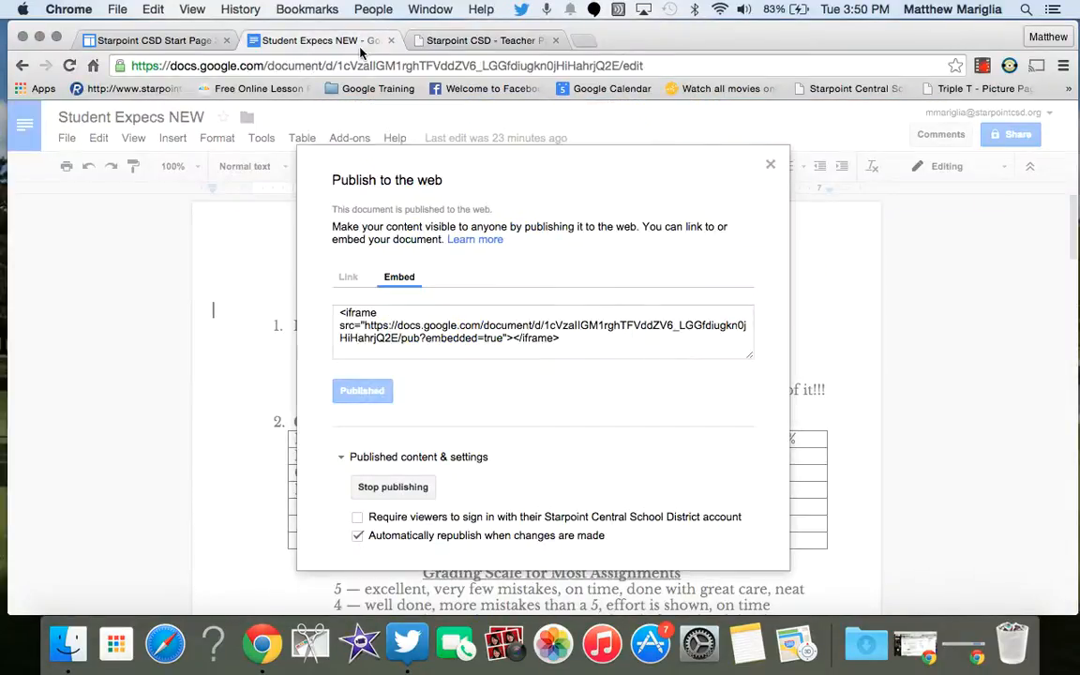
left_click(561, 344)
left_click(560, 345)
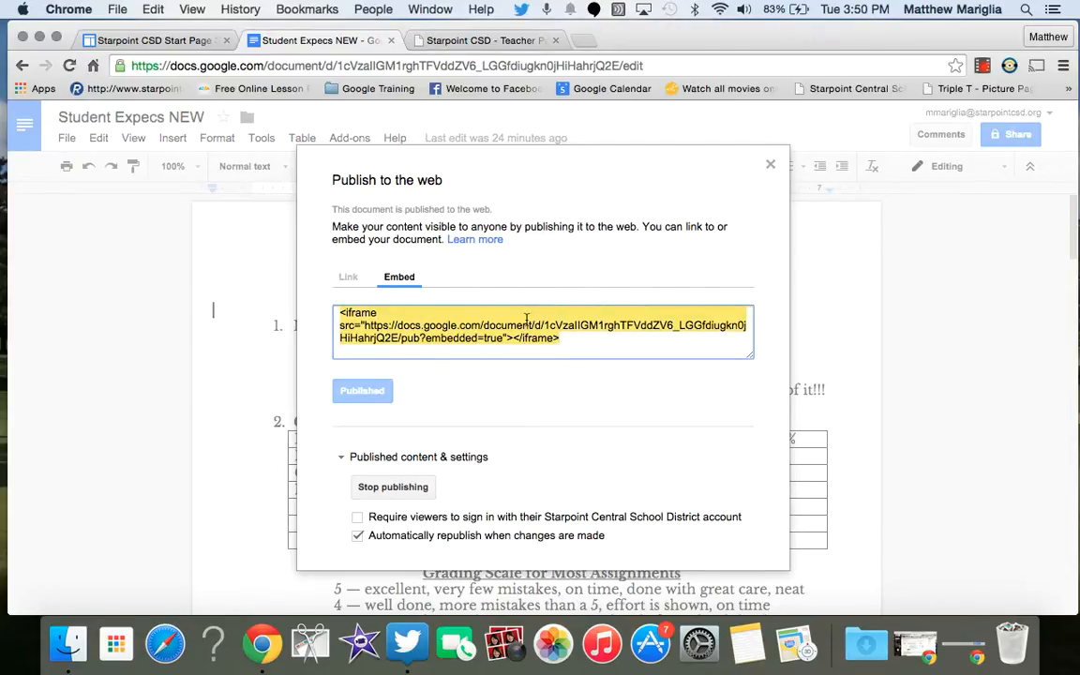
right_click(531, 344)
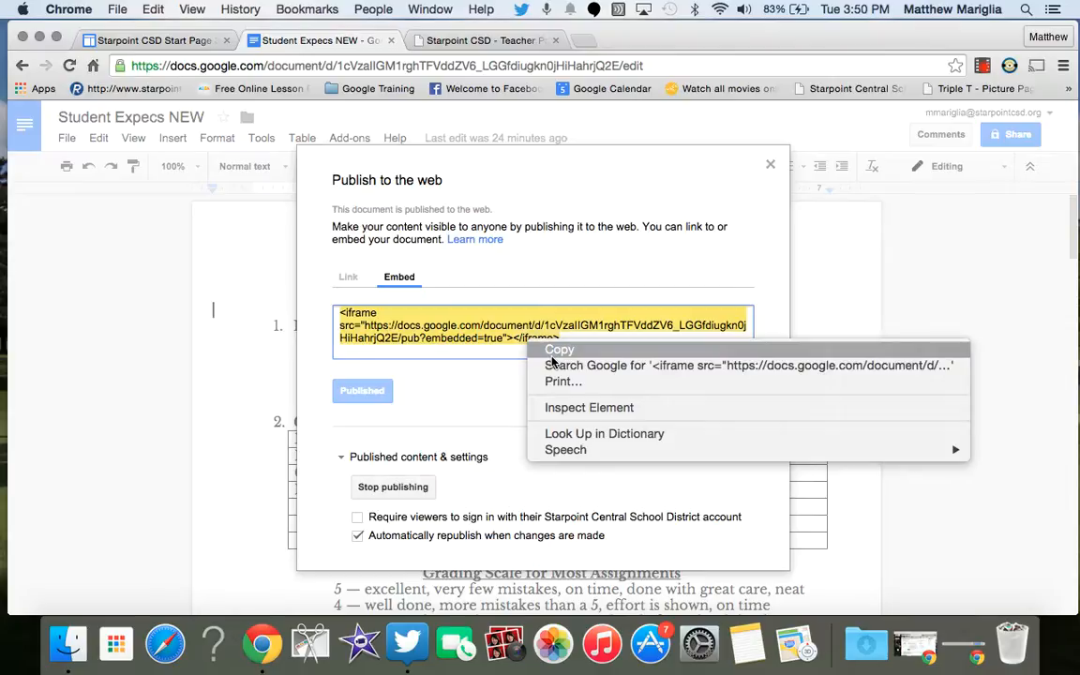
left_click(557, 350)
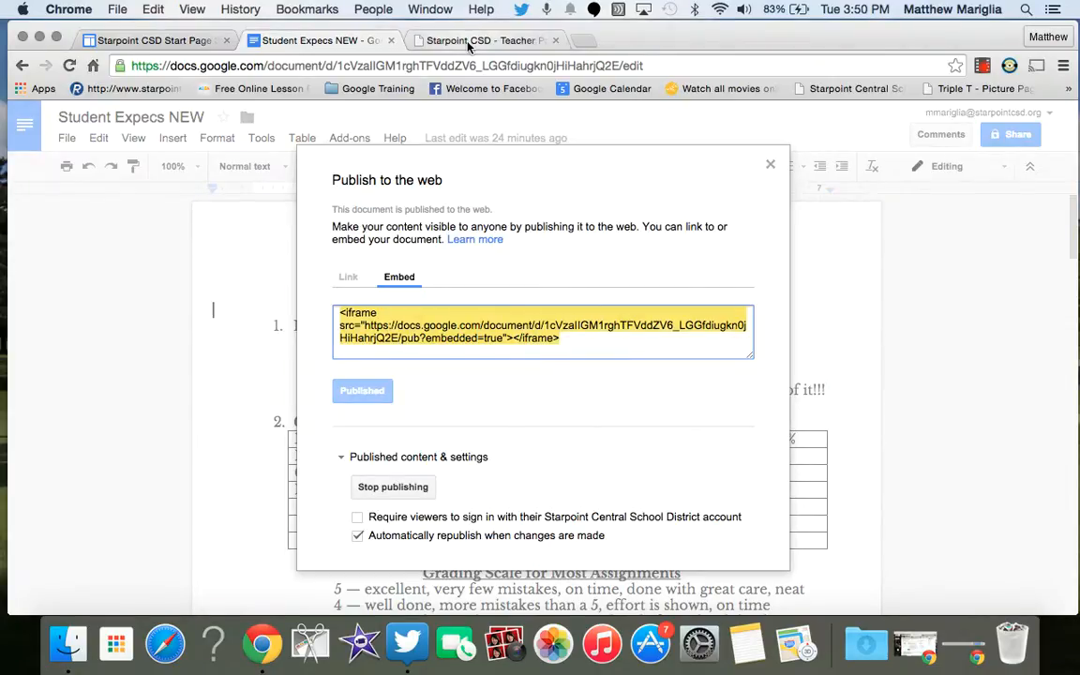
Step: Switch the Welcome page's text editor to HTML and paste the iframe embed code after the existing code
left_click(469, 40)
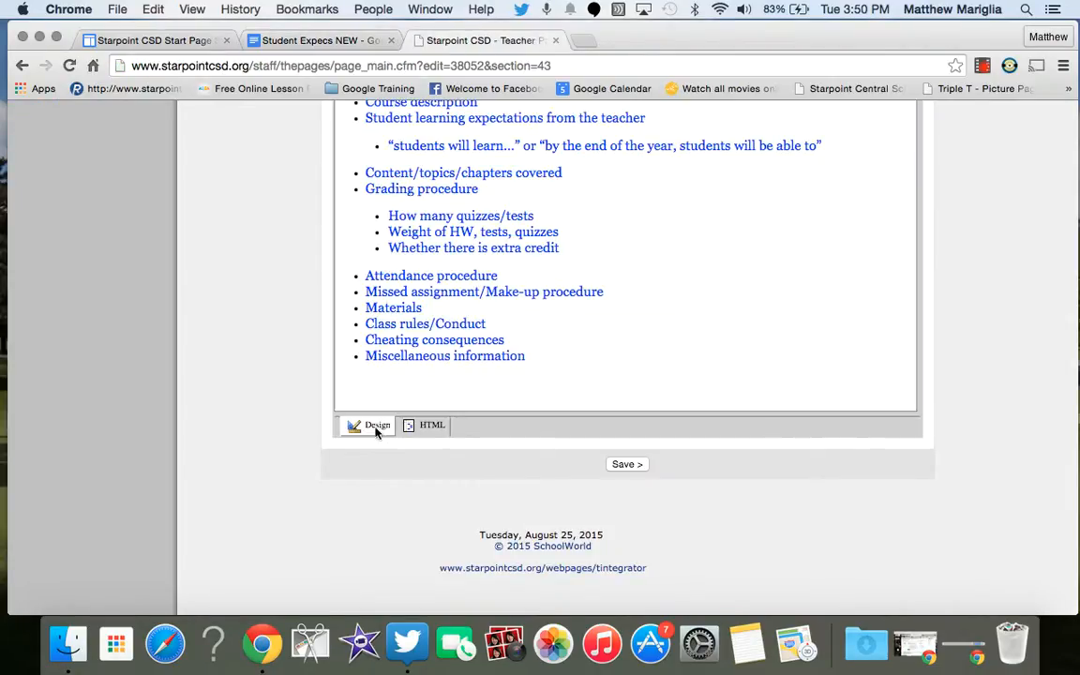
scroll(628, 358, "up", 2)
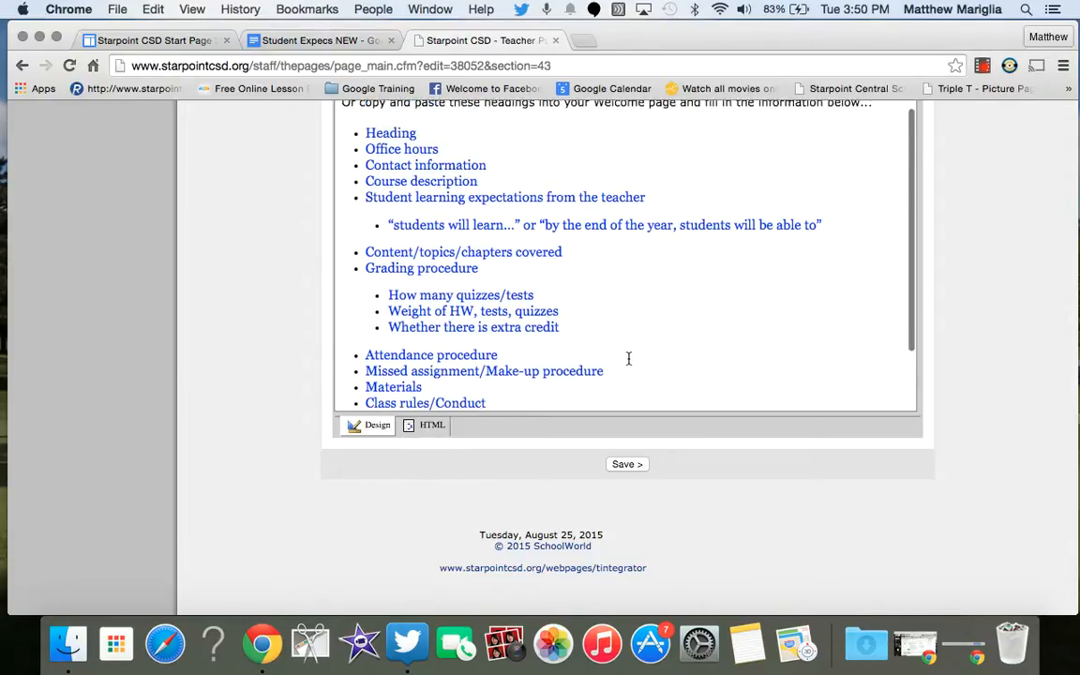
scroll(628, 359, "down", 3)
scroll(622, 261, "up", 6)
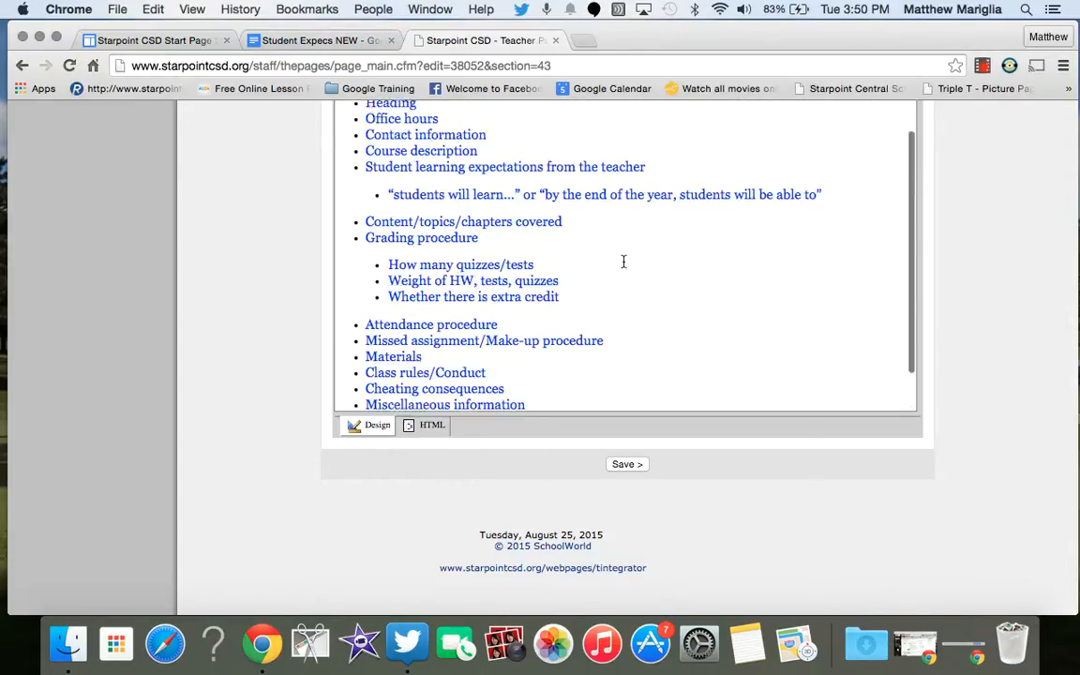
scroll(948, 323, "down", 4)
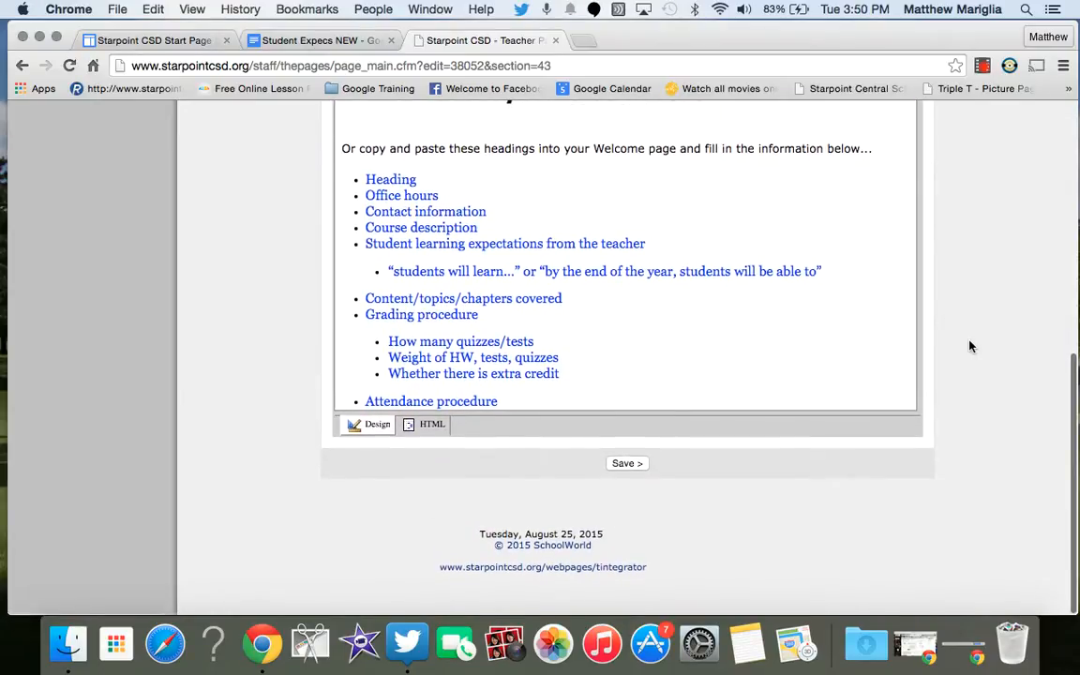
left_click(429, 428)
scroll(471, 383, "up", 2)
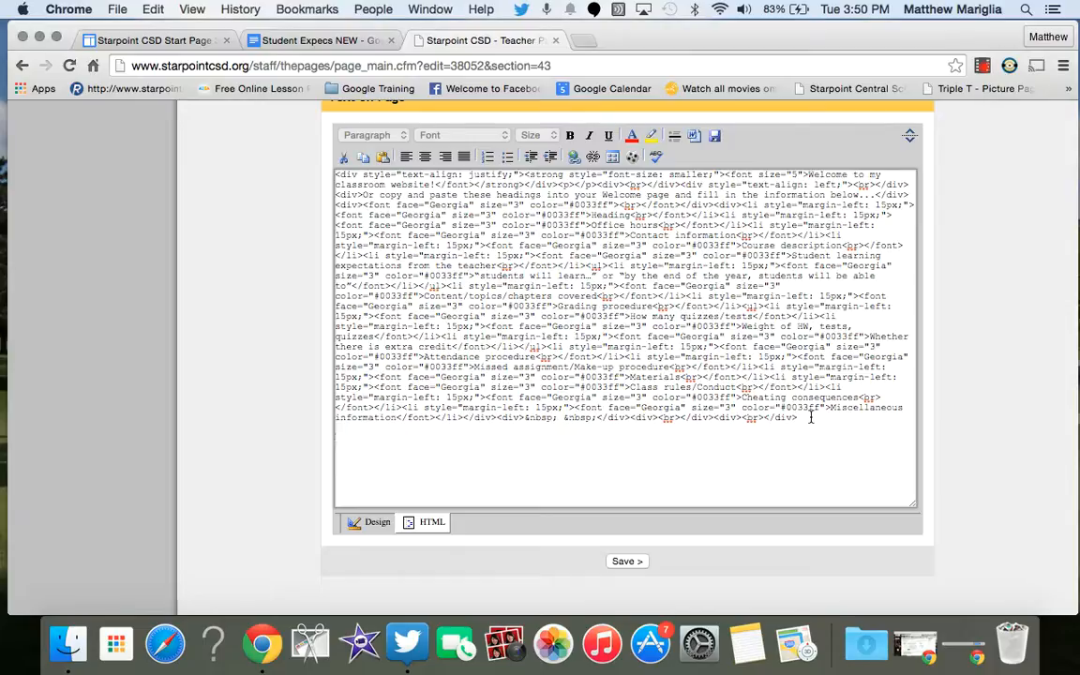
key("super+v")
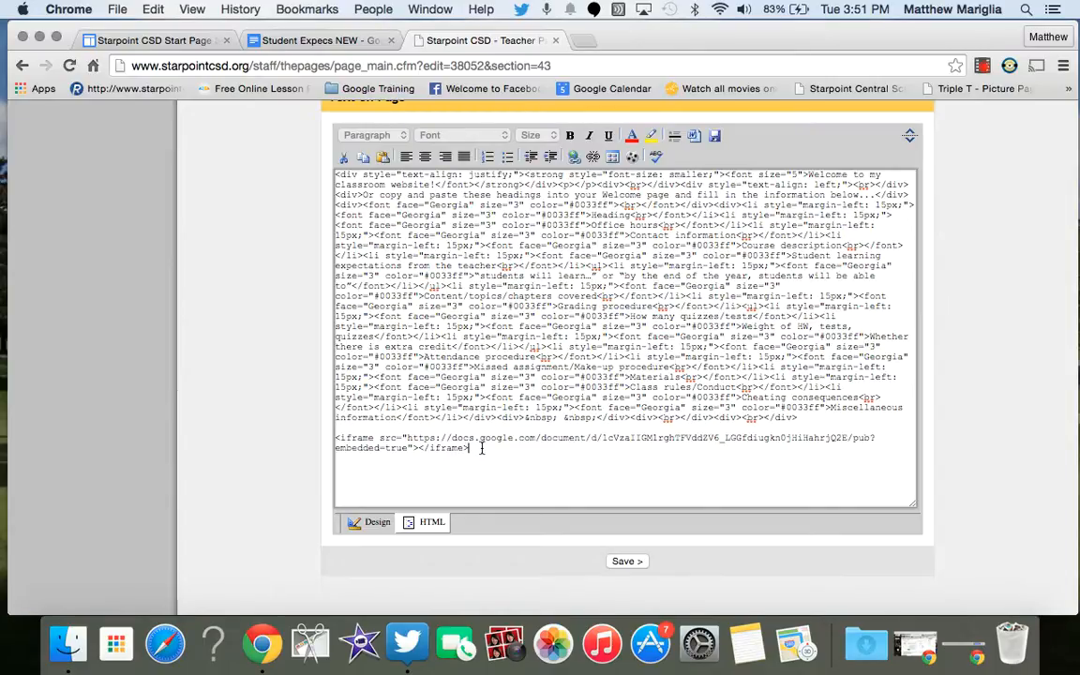
Step: Save the Welcome page and check the embedded document frame below the list of headings
left_click(624, 561)
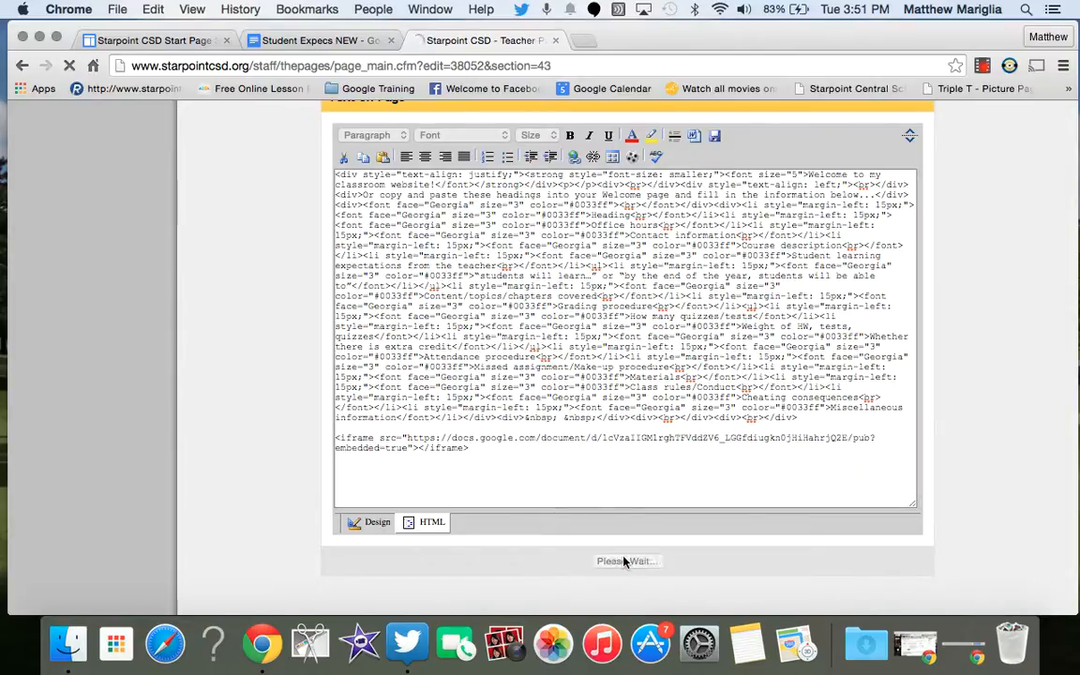
scroll(983, 469, "down", 1)
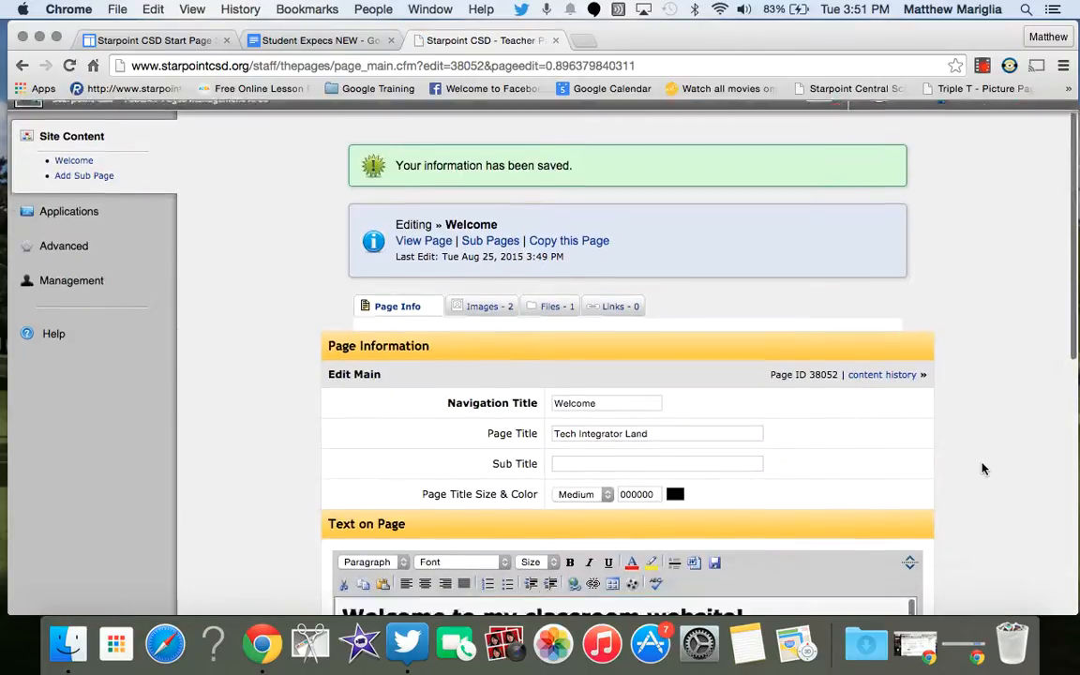
scroll(983, 469, "down", 10)
scroll(662, 242, "down", 4)
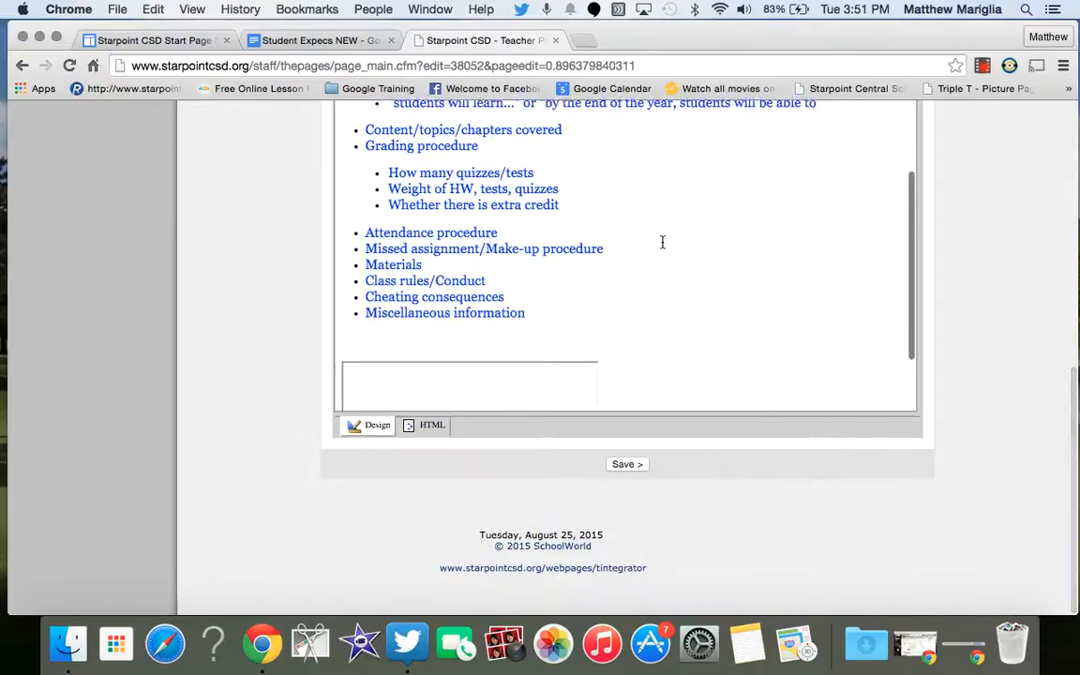
Step: Switch the Welcome page's text to HTML and add width="100%" to the iframe tag before its src attribute
scroll(662, 242, "down", 3)
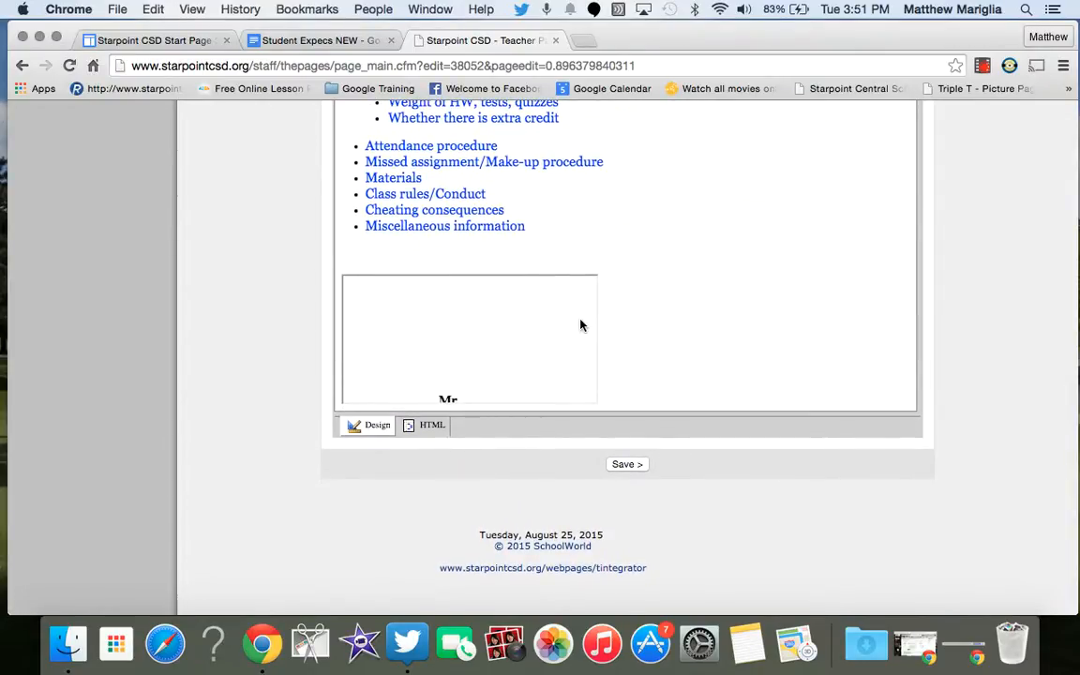
left_click(427, 426)
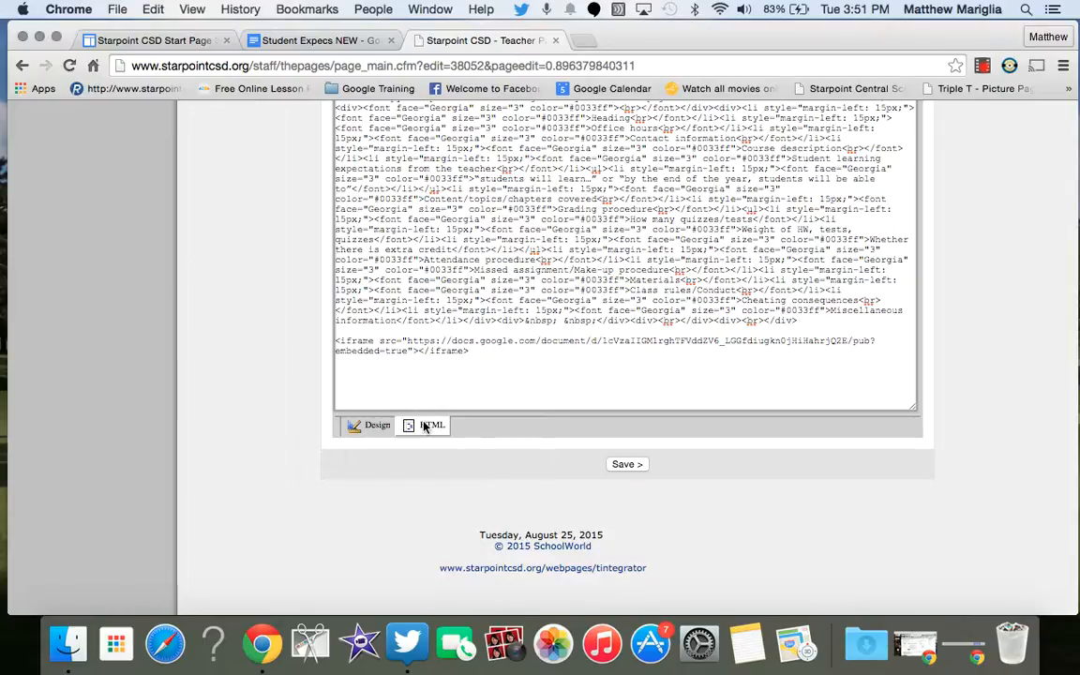
left_click(379, 342)
type("width")
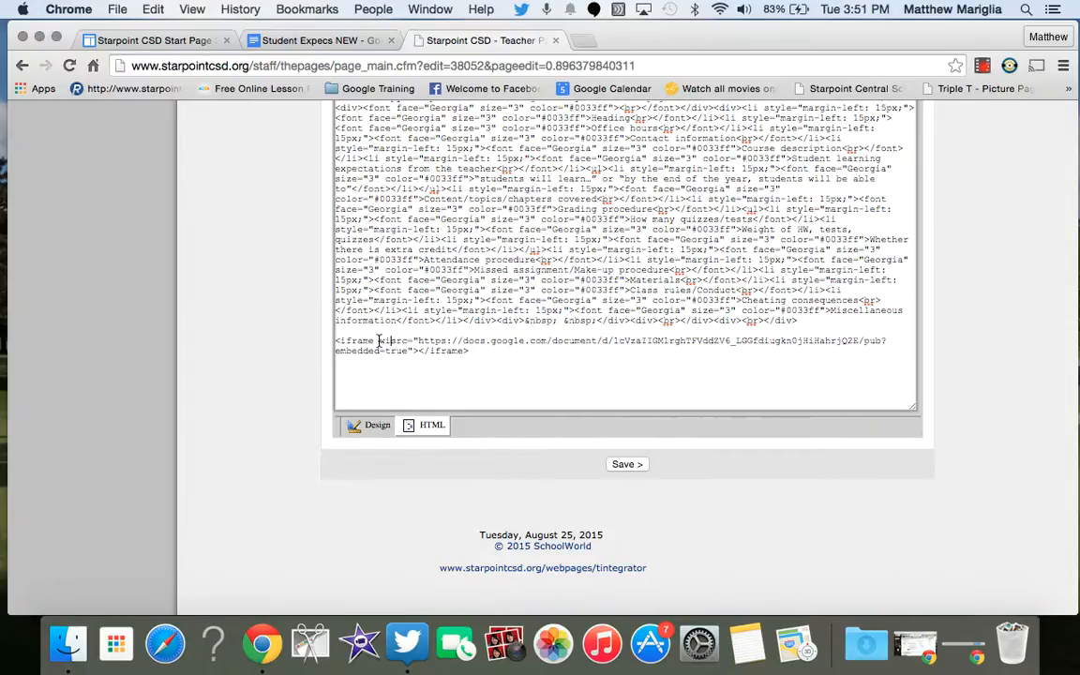
type("=")
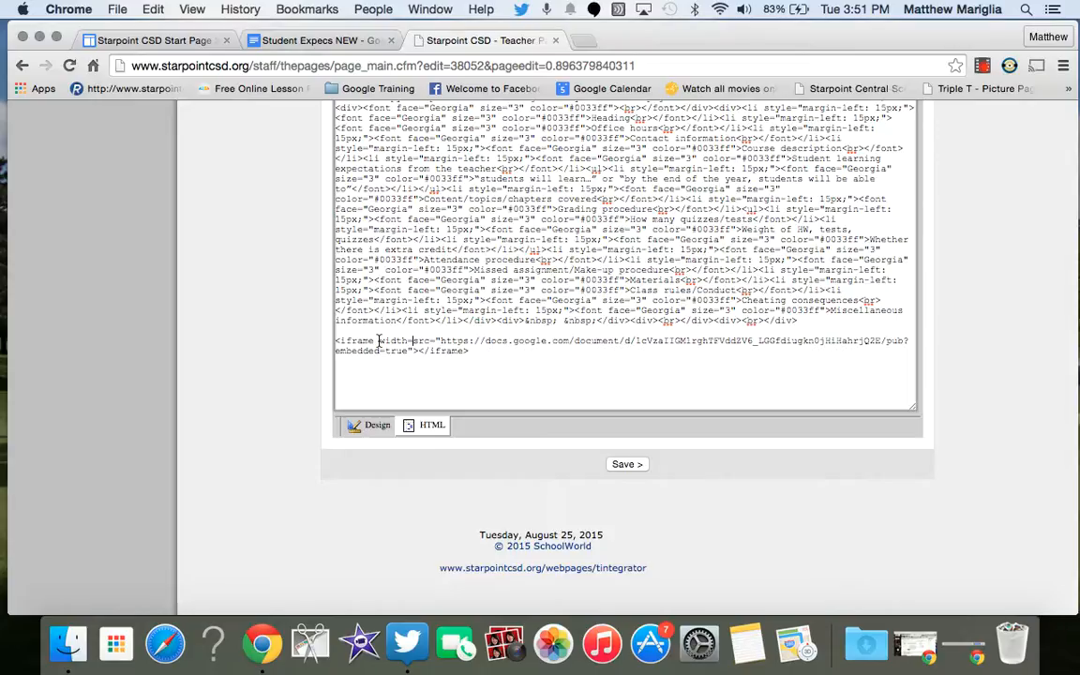
type("\"100")
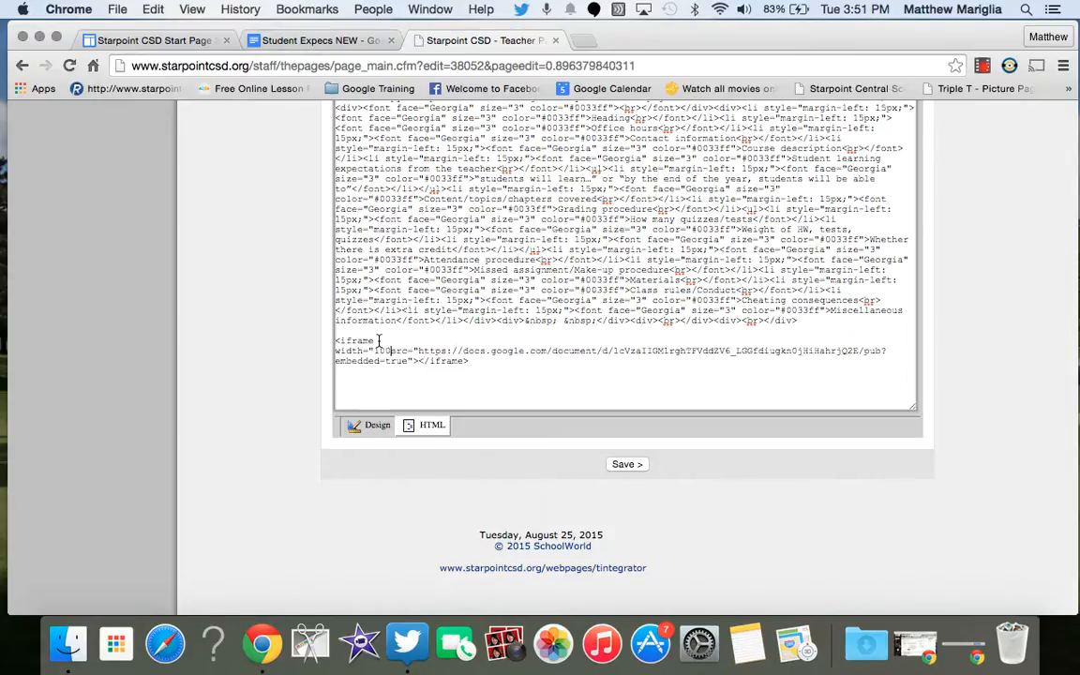
type("%")
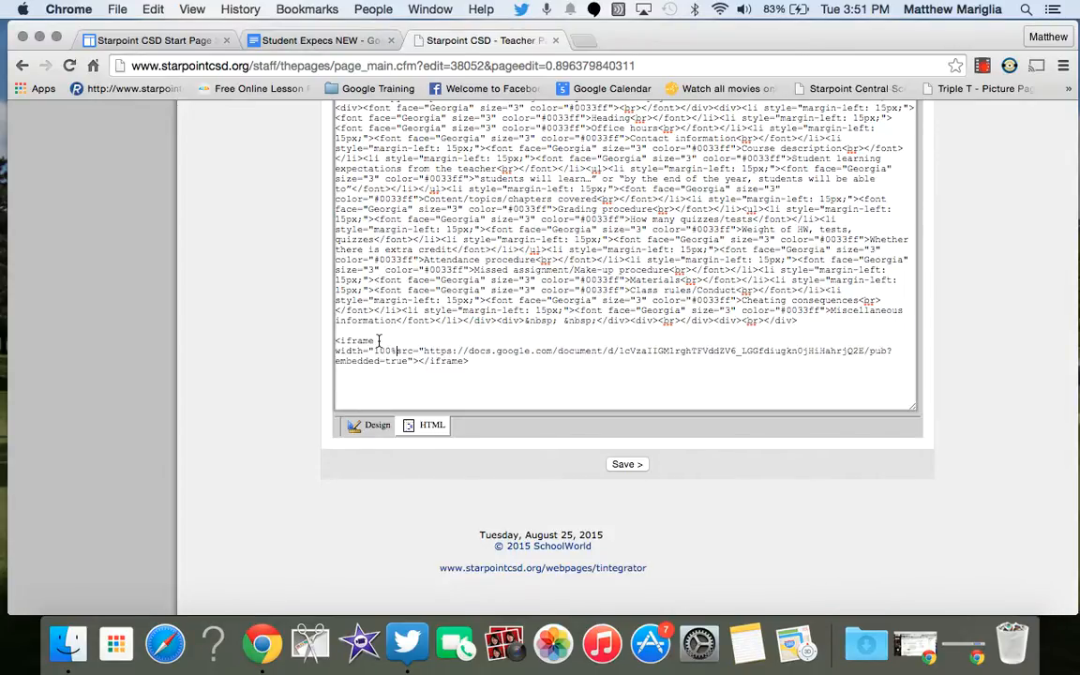
type("\"")
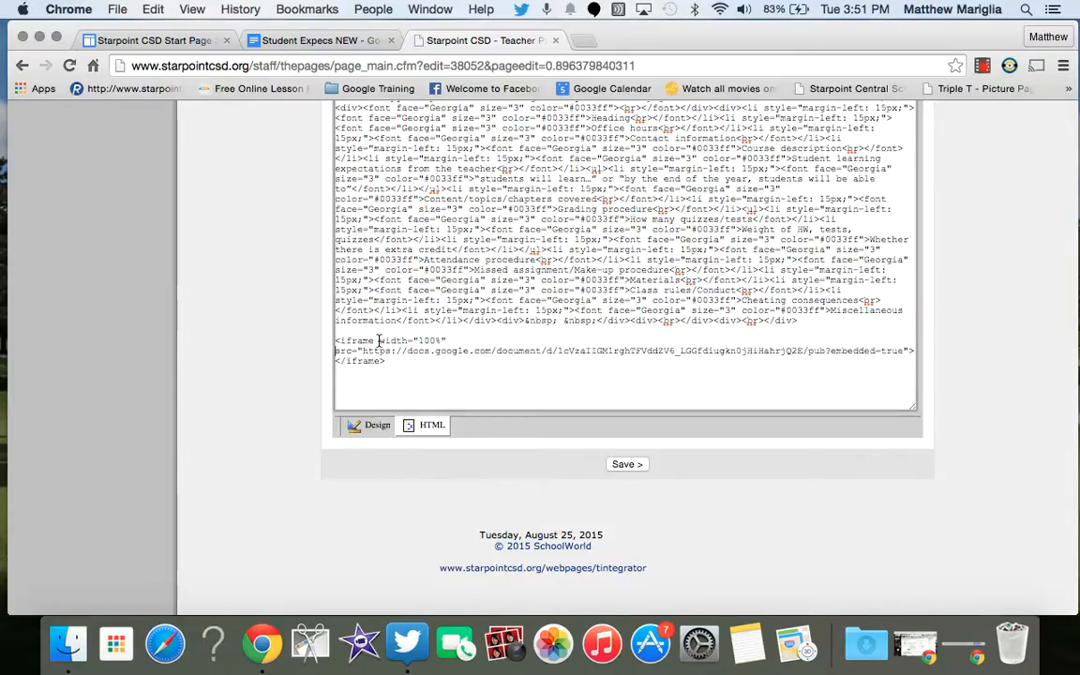
Step: Add height="350" between the iframe's width and src attributes and remove the space separating width from height
type("height")
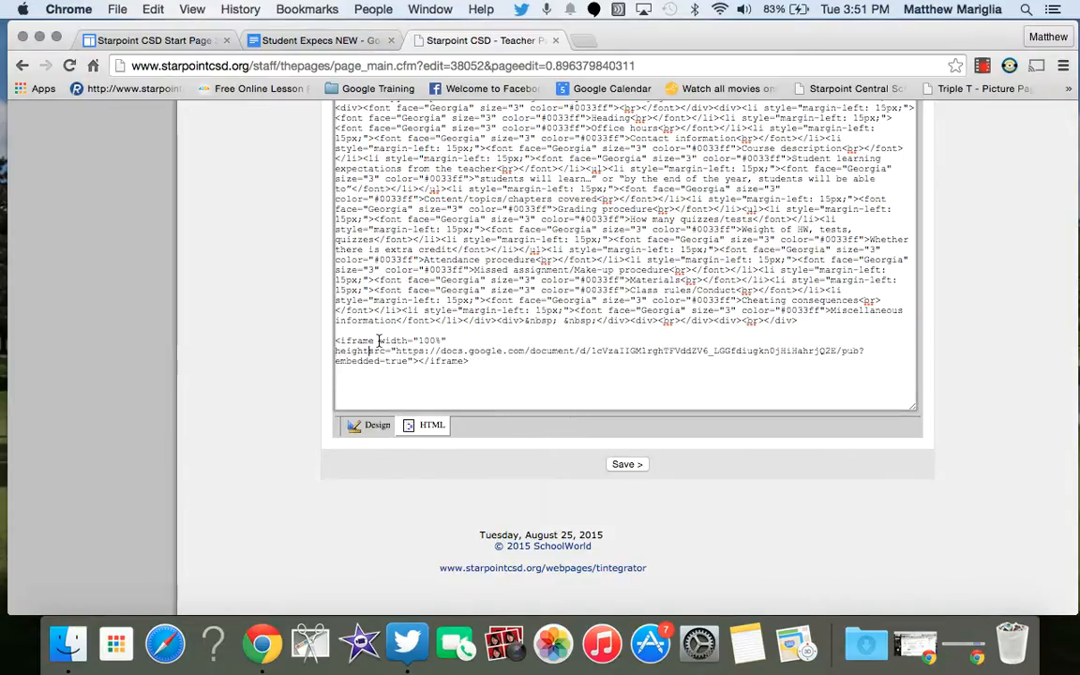
type("=")
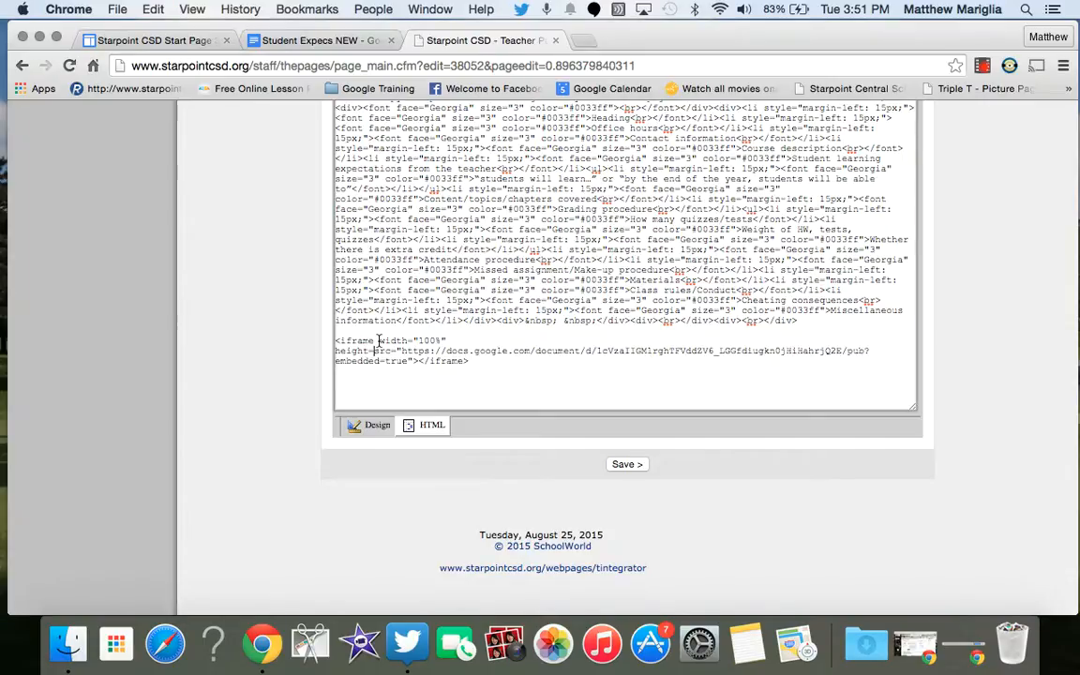
type("\"350\"")
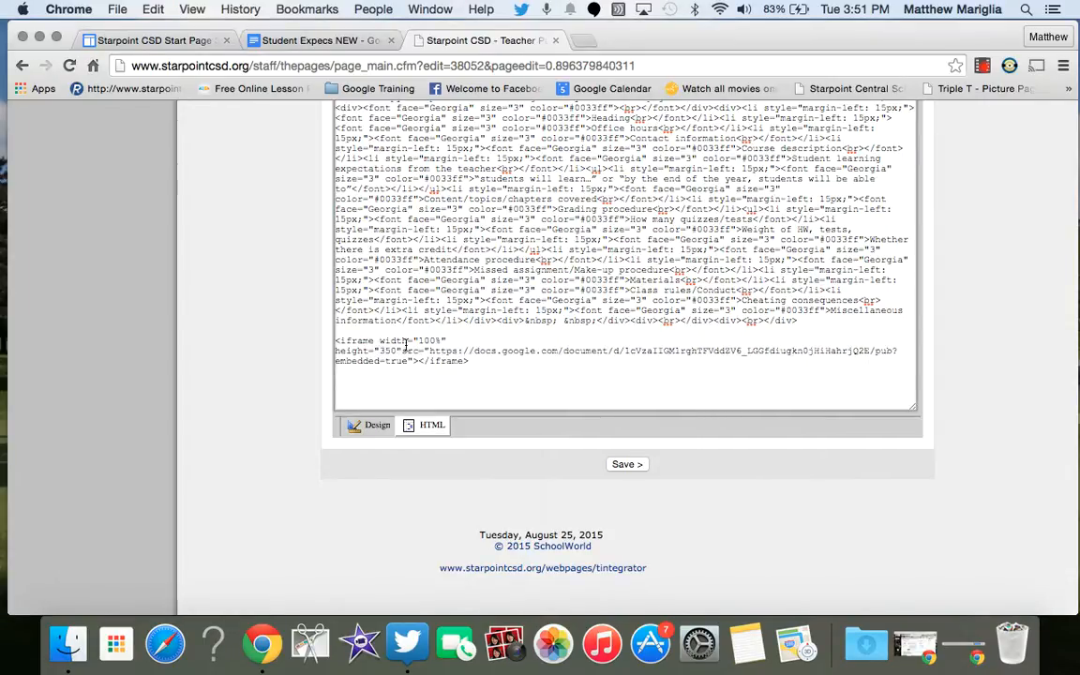
left_click(335, 350)
key("BackSpace")
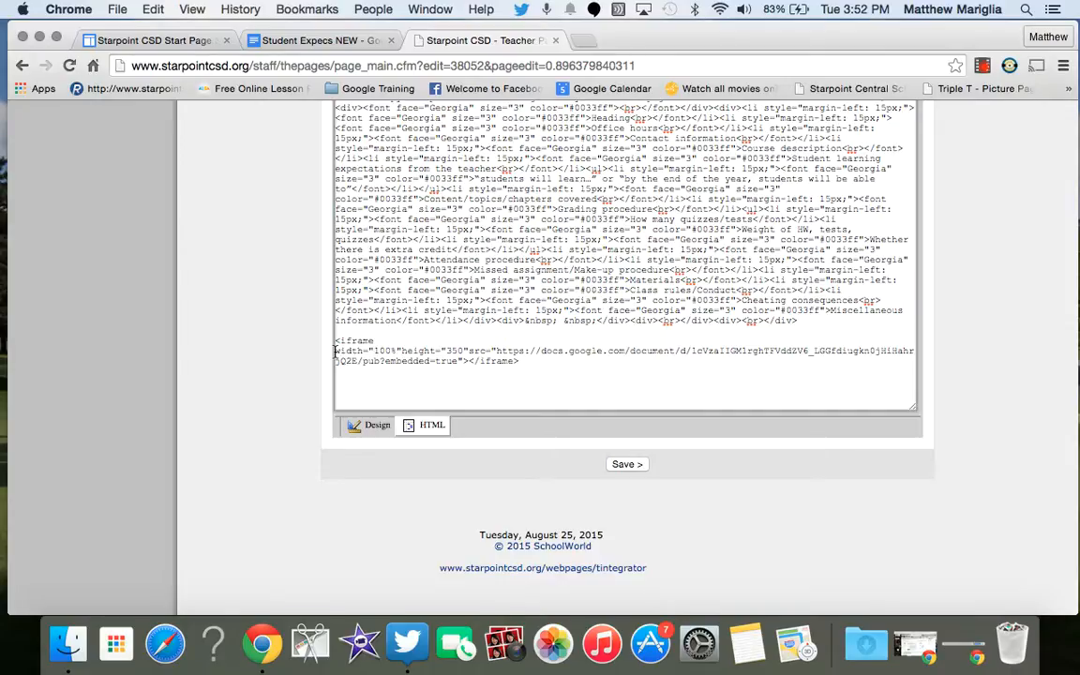
left_click(402, 351)
Step: Save the Welcome page, check the resized document frame in the design view, and save the page again
left_click(626, 465)
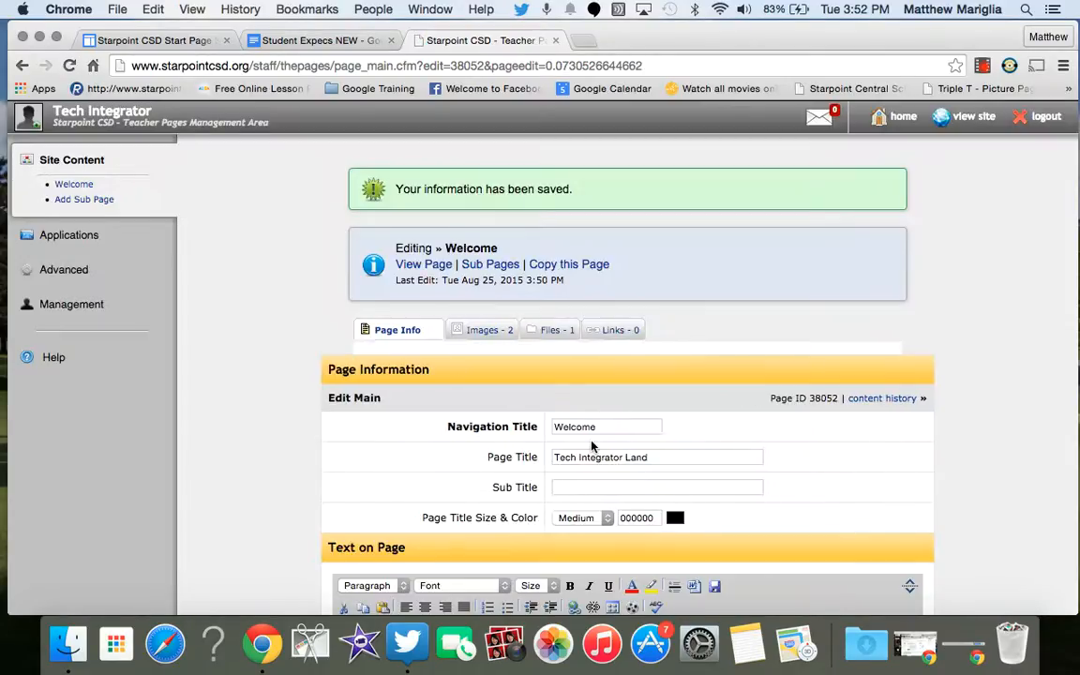
scroll(591, 447, "down", 10)
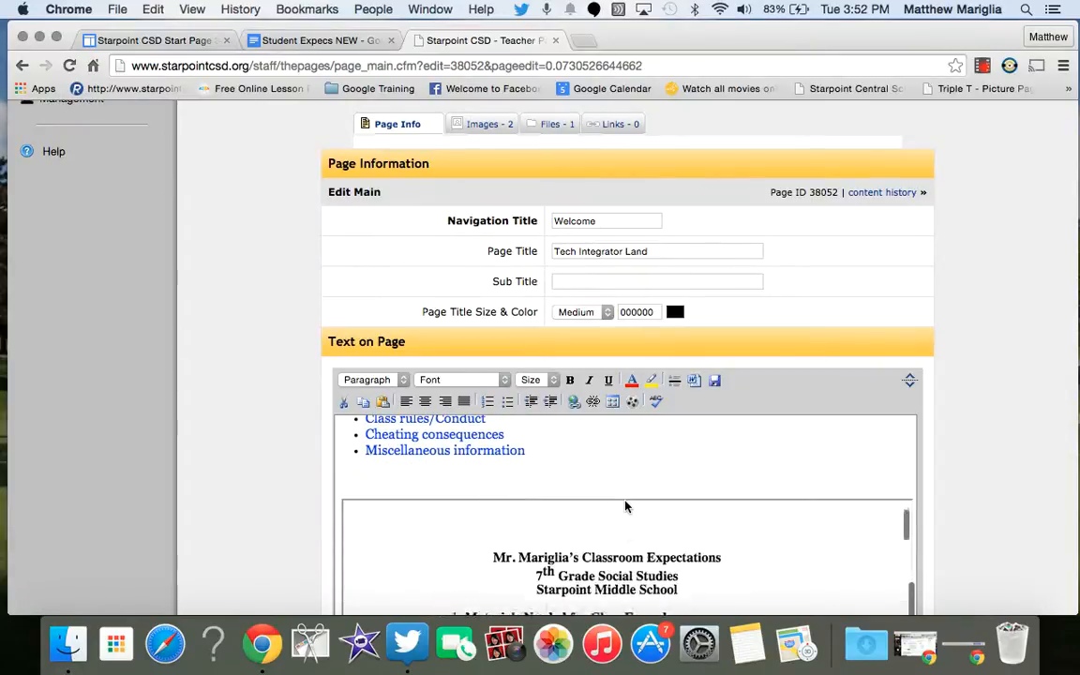
scroll(626, 506, "down", 1)
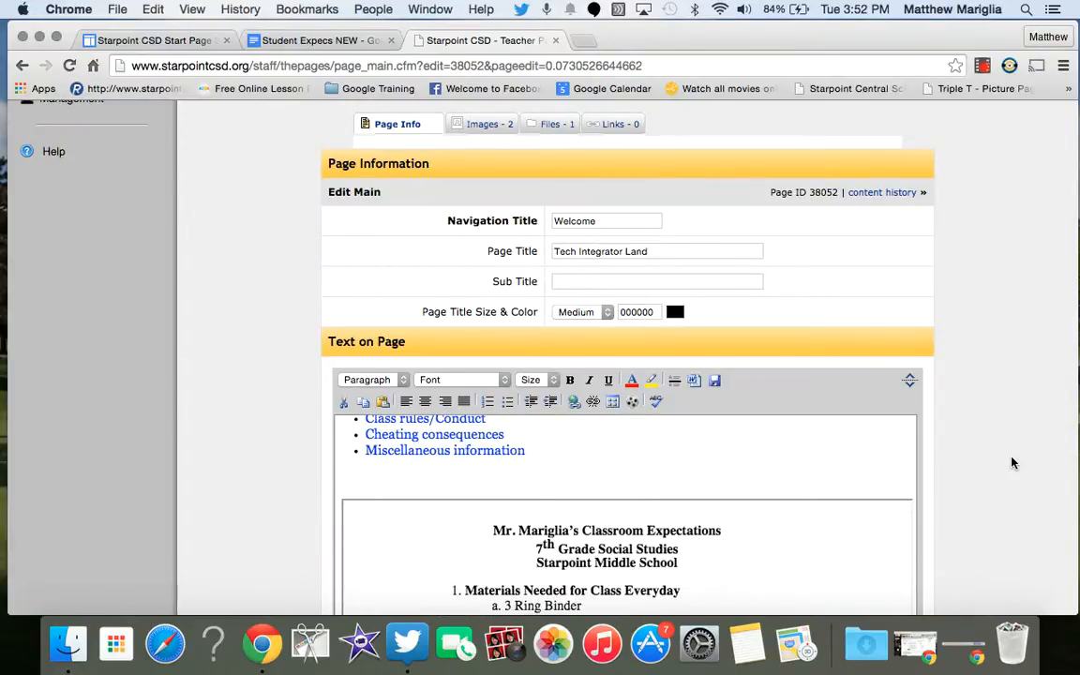
scroll(1013, 462, "down", 8)
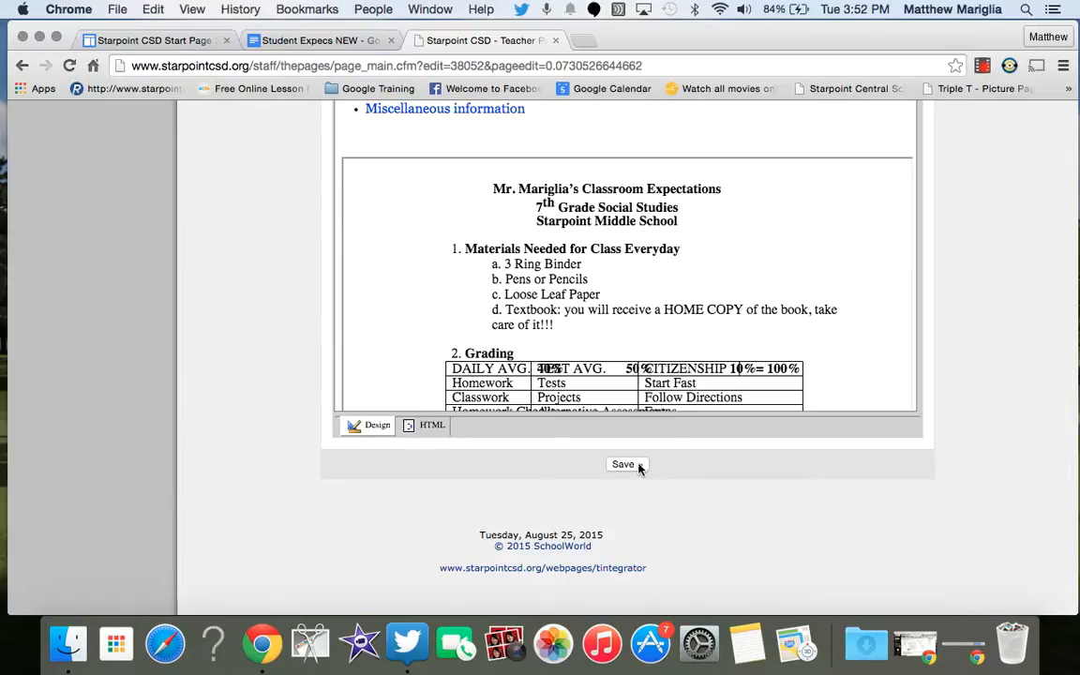
left_click(637, 465)
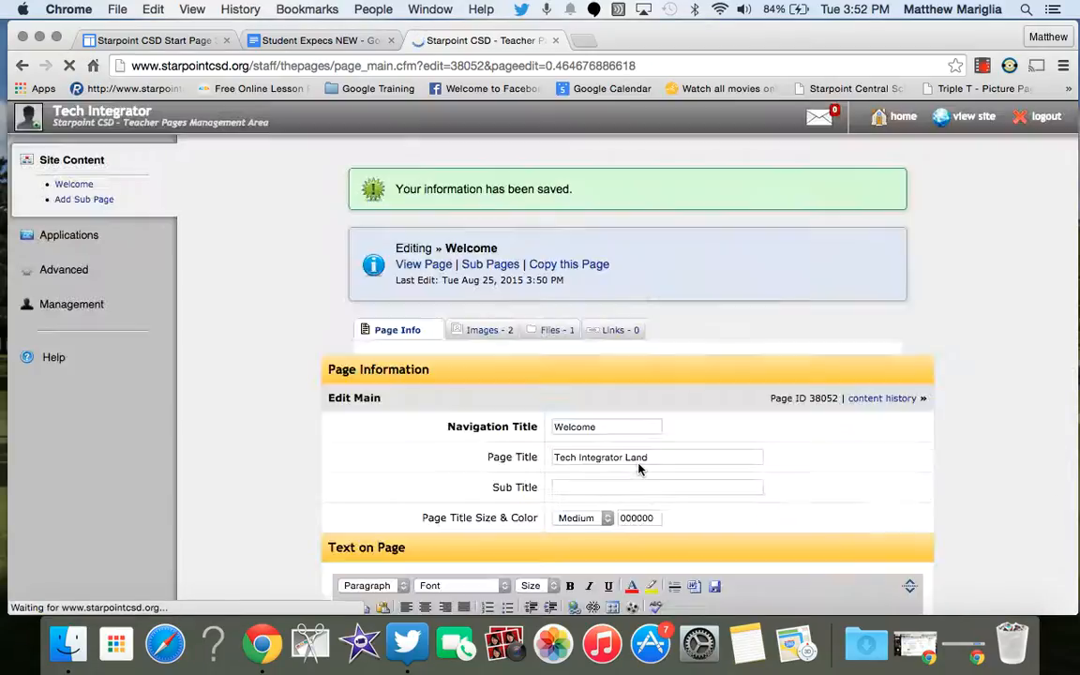
Step: View the live classroom website and look through the embedded expectations document below the list of headings
left_click(966, 116)
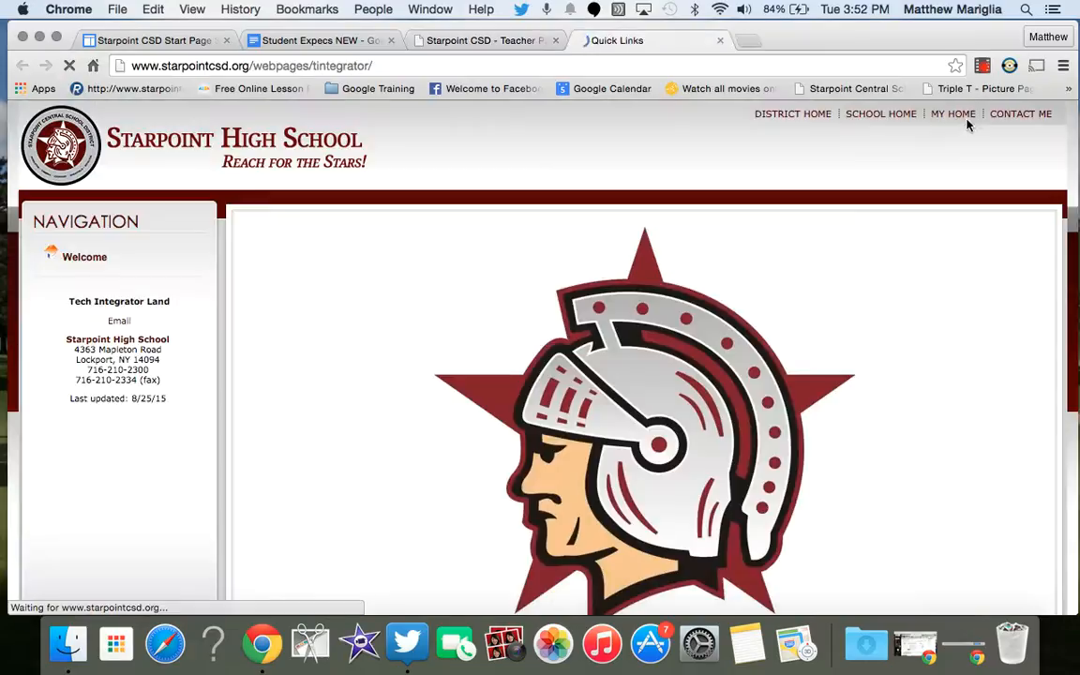
scroll(769, 354, "down", 3)
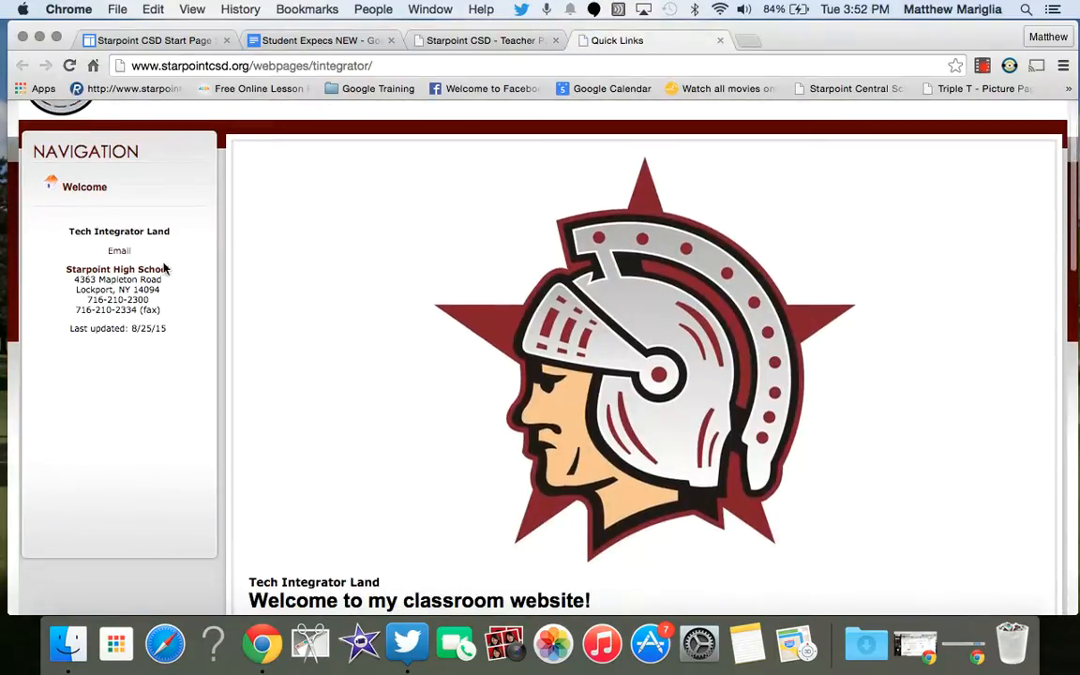
scroll(563, 376, "down", 15)
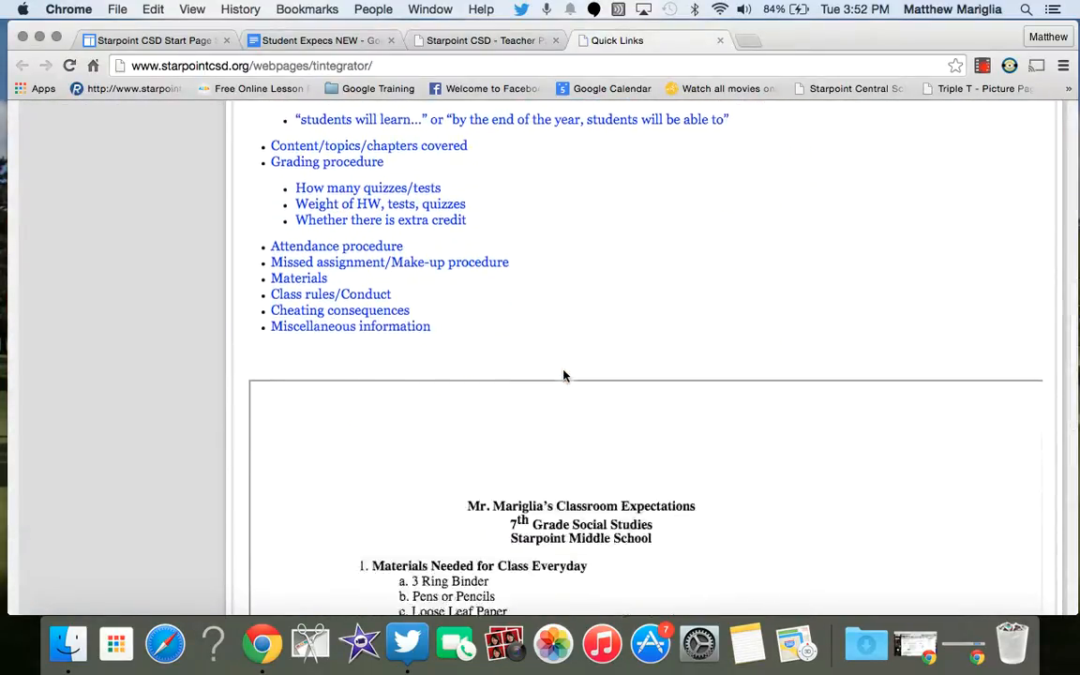
scroll(1010, 241, "down", 4)
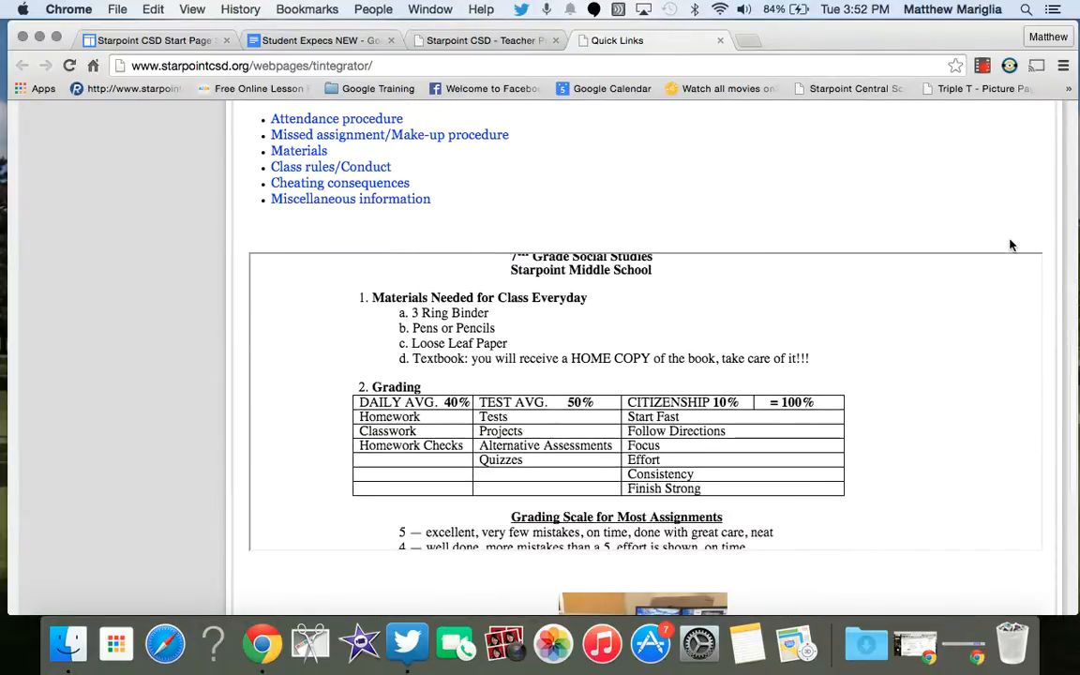
scroll(673, 431, "down", 10)
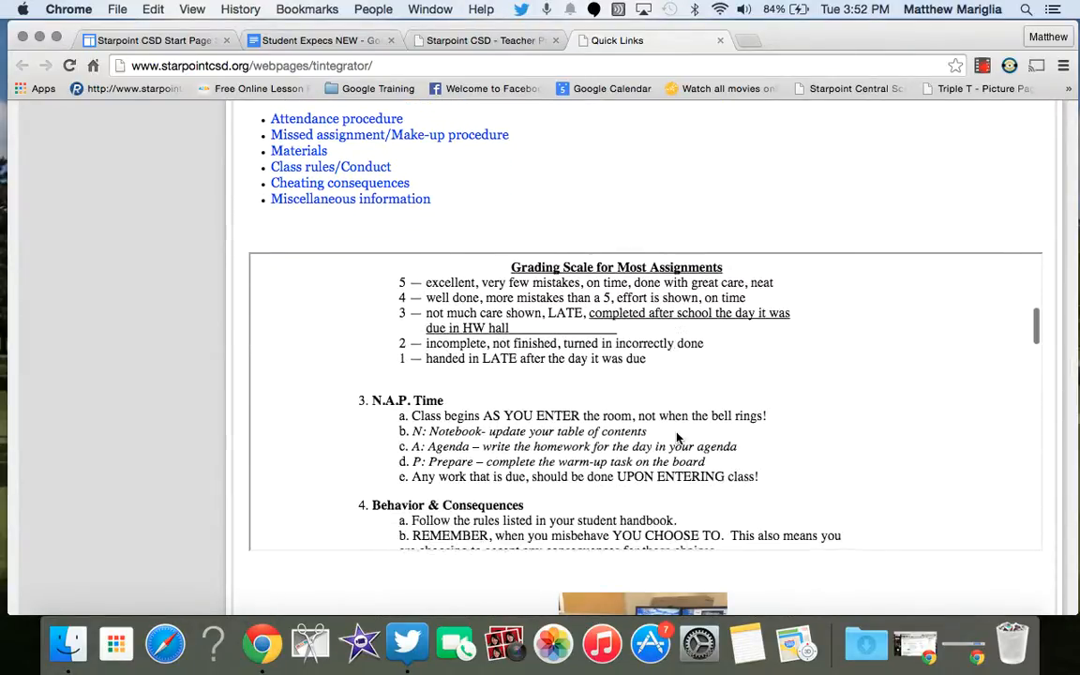
scroll(677, 433, "down", 18)
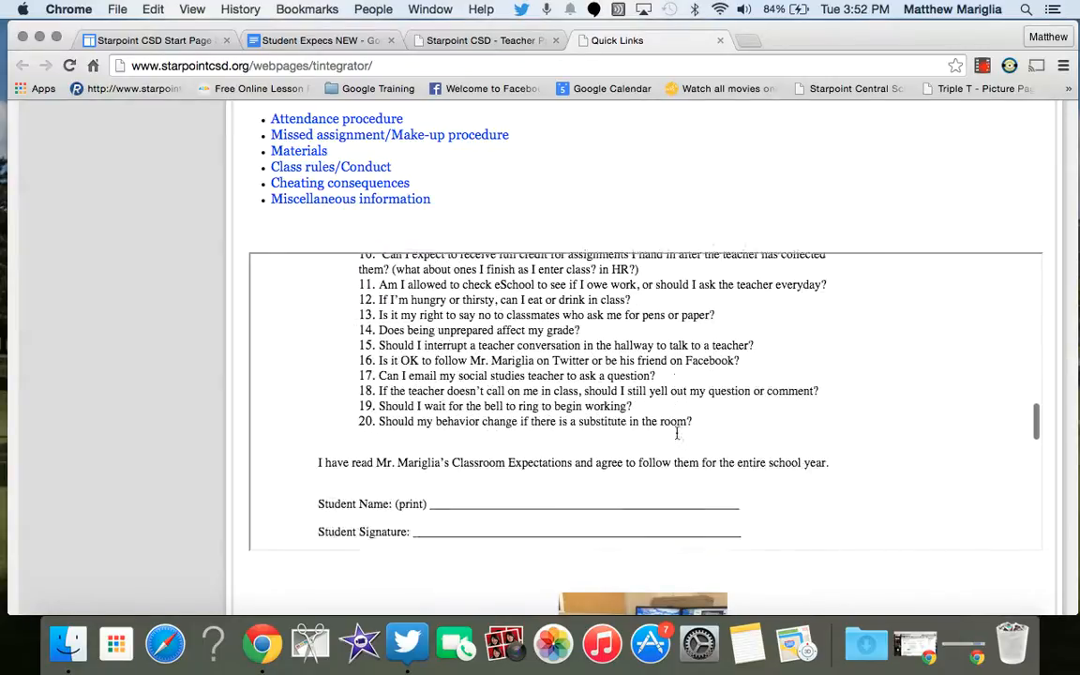
scroll(678, 438, "down", 20)
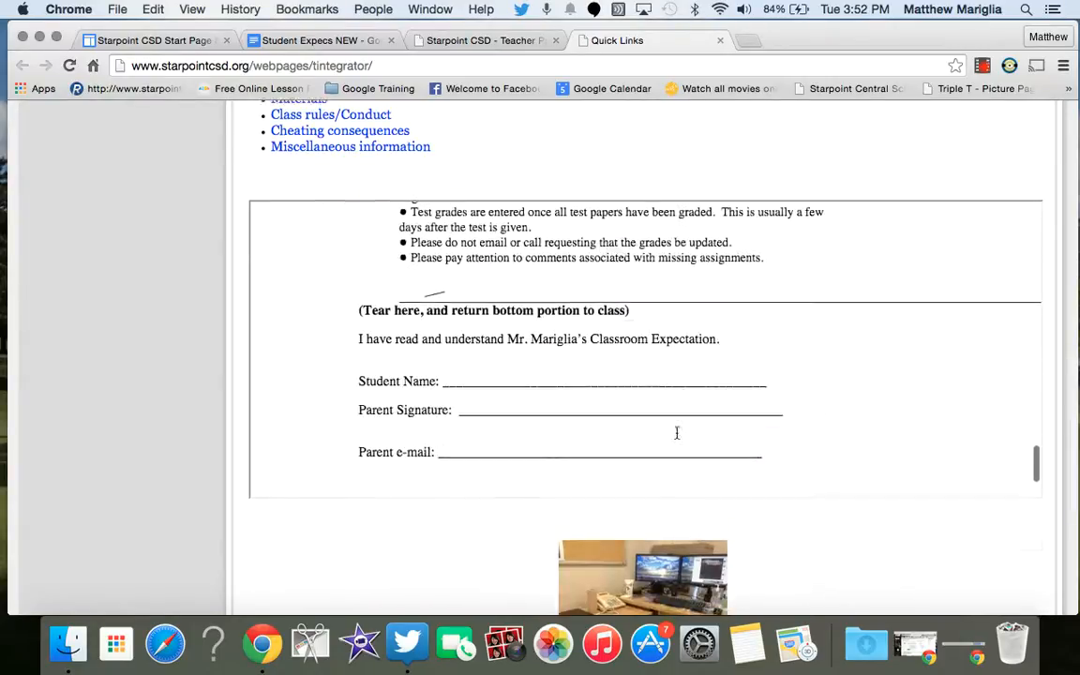
scroll(678, 438, "up", 20)
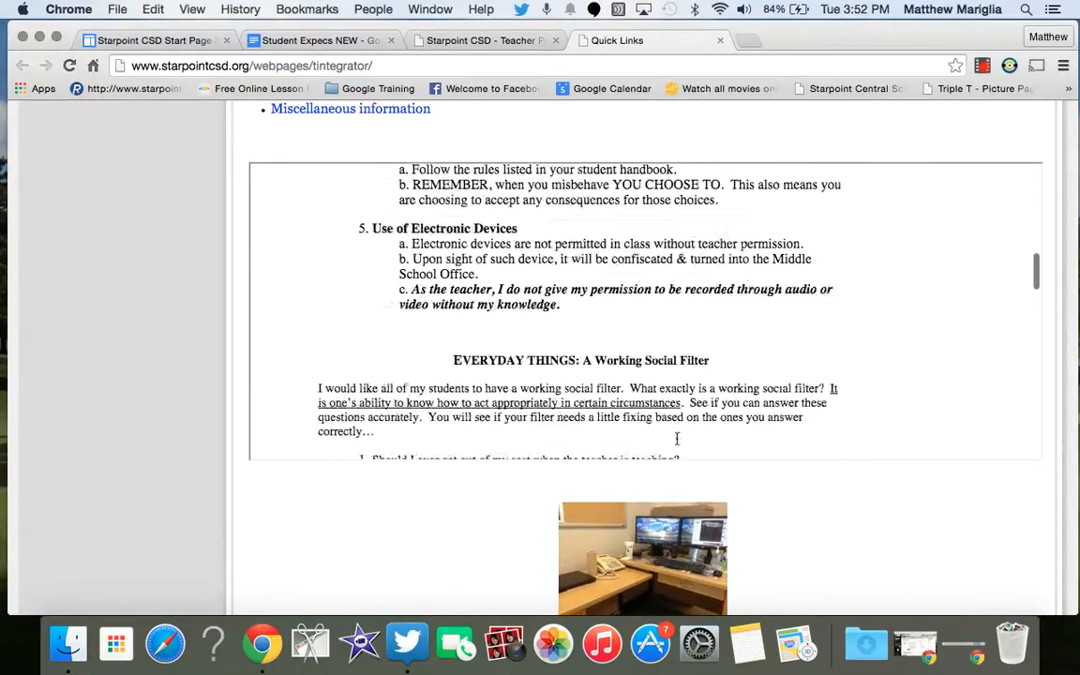
scroll(676, 438, "up", 6)
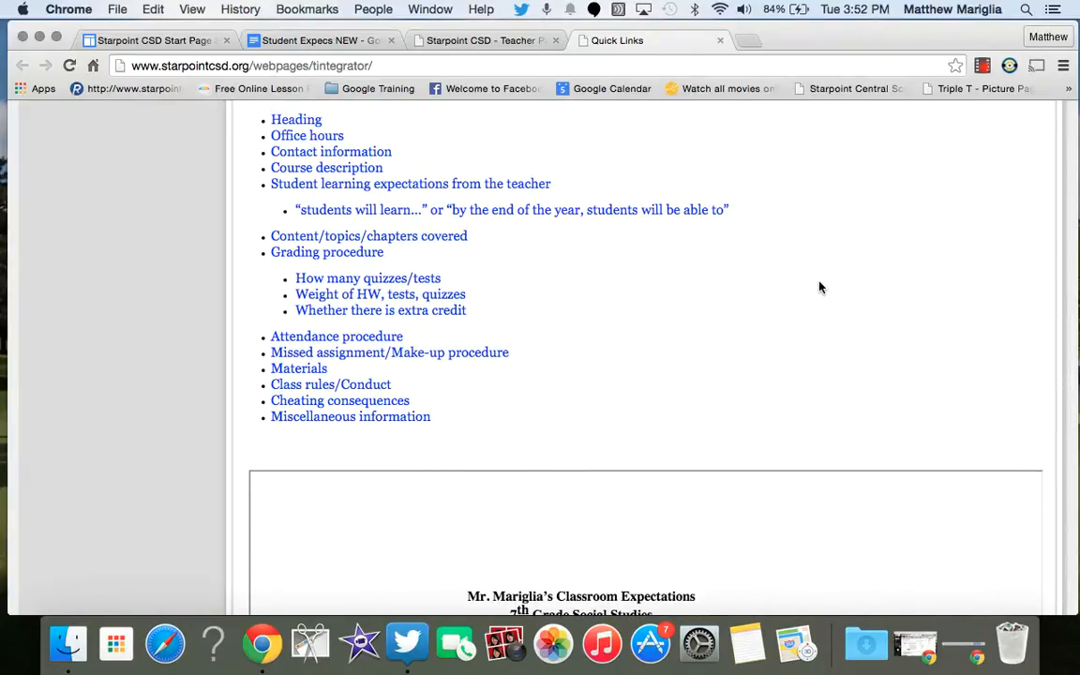
scroll(819, 287, "down", 2)
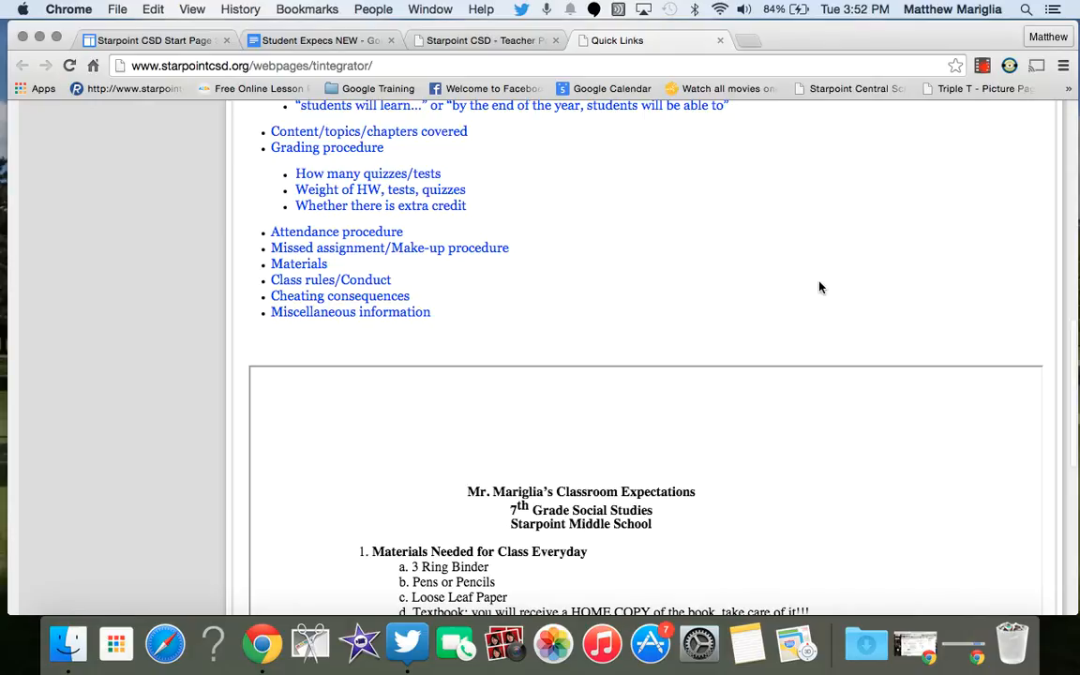